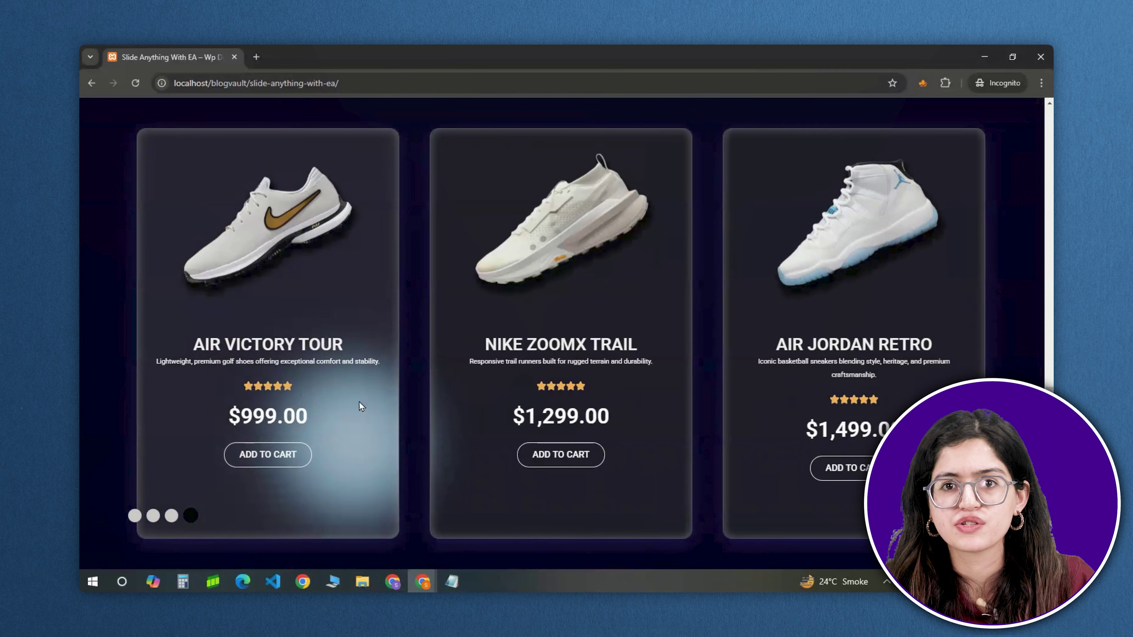
Step: Preview the carousel's third, Croissant and second slides with the navigation dots under the slider
left_click(173, 516)
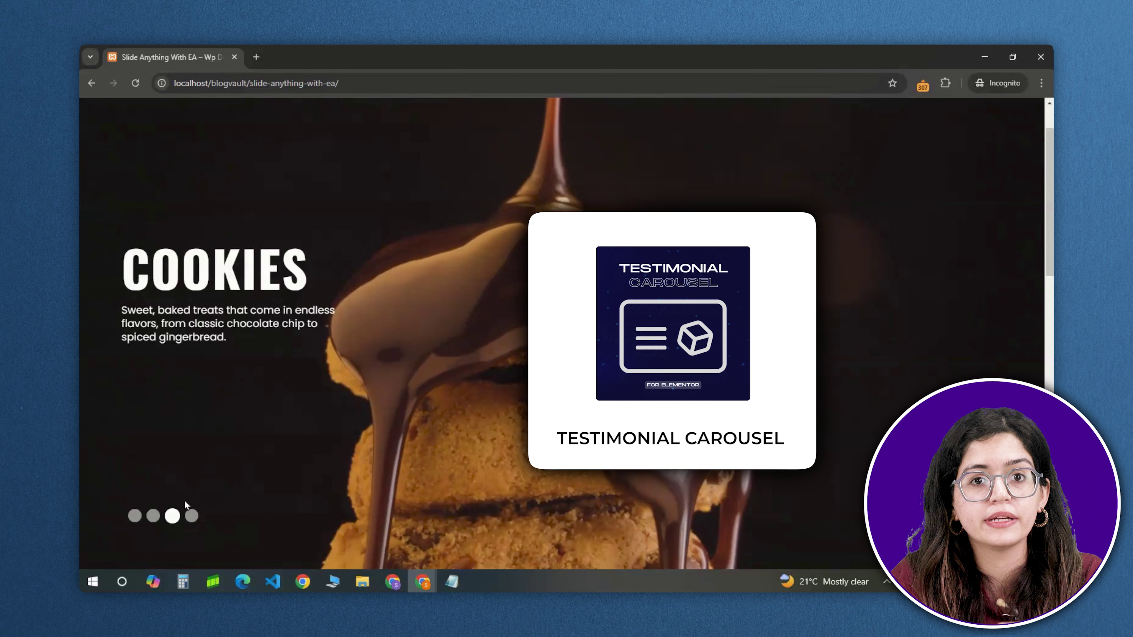
left_click(191, 517)
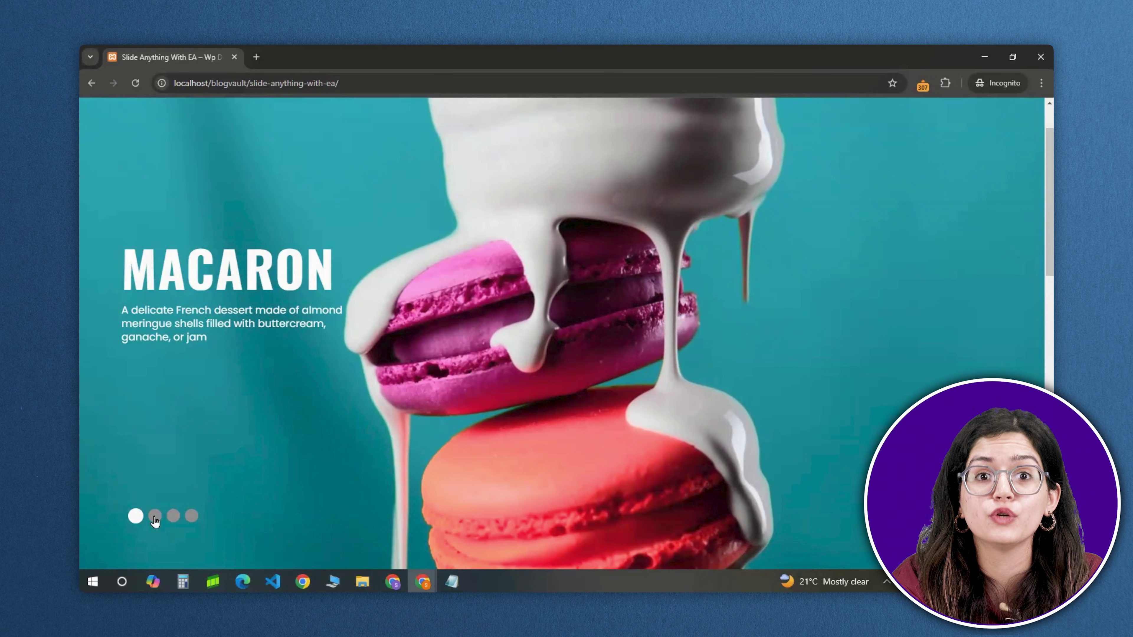
left_click(154, 517)
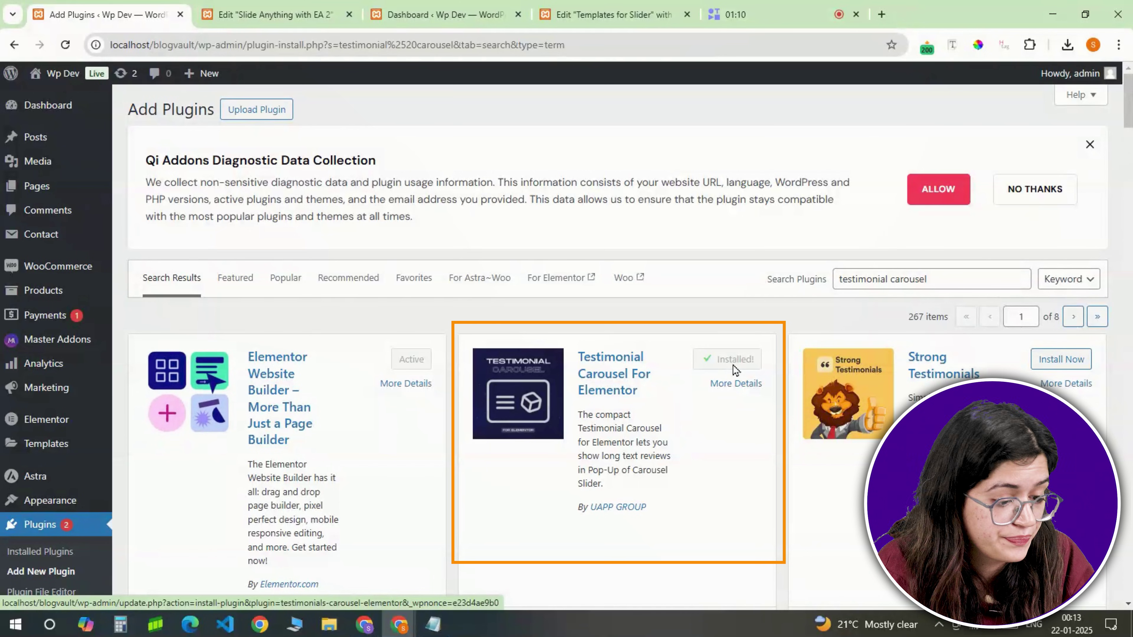
Step: Activate the installed Testimonial Carousel for Elementor plugin
left_click(733, 365)
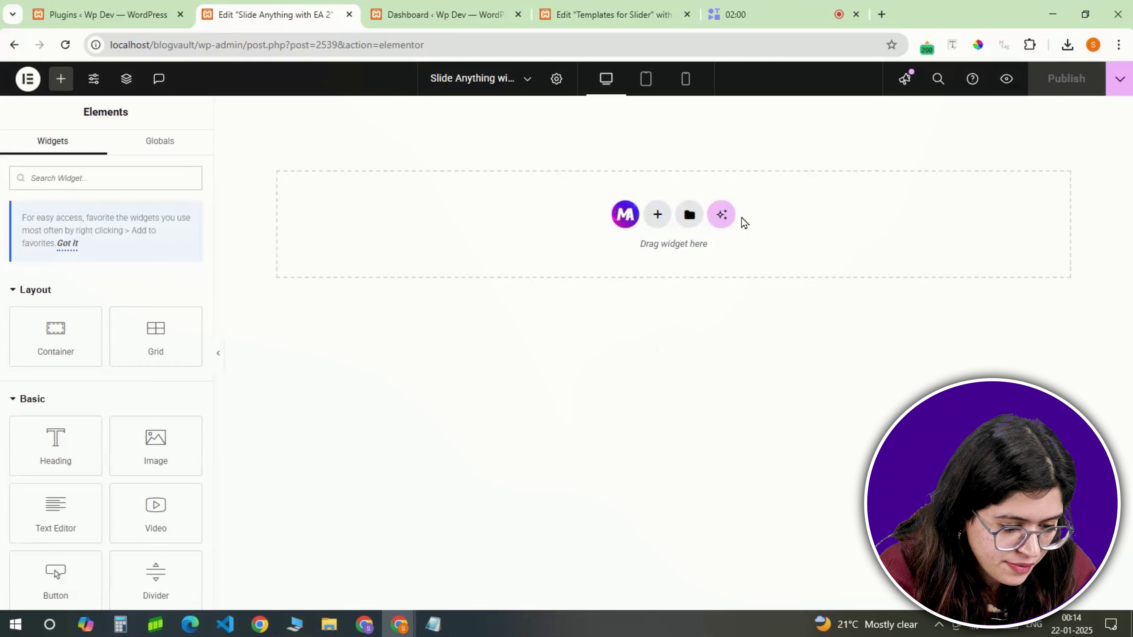
Step: Add a single-column flexbox container with zero padding and Full Width content
left_click(656, 215)
left_click(610, 263)
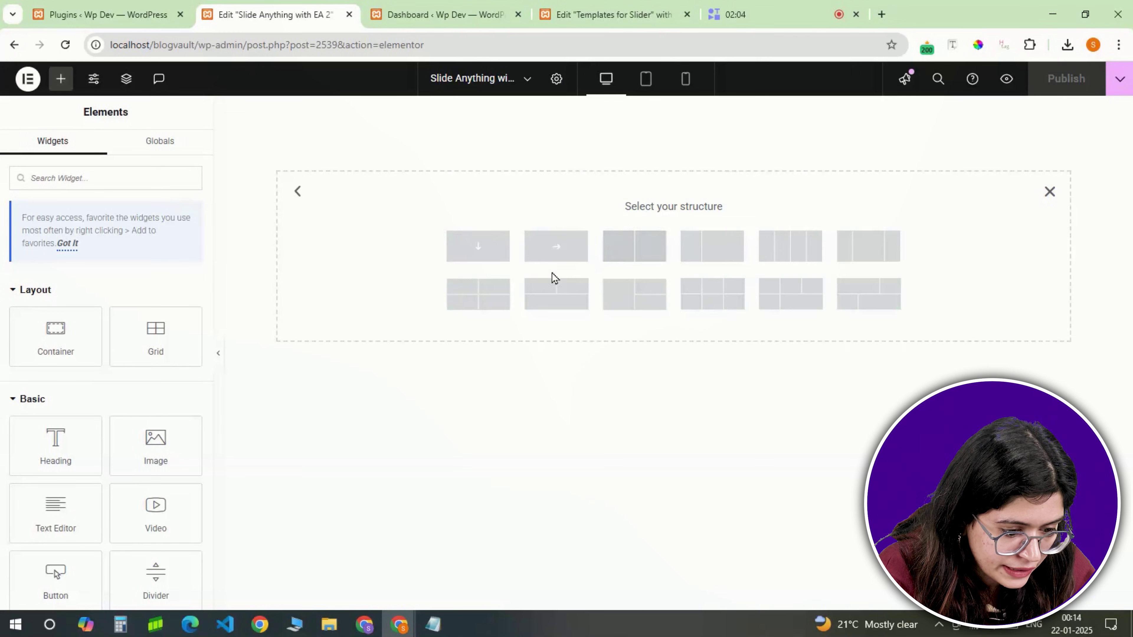
left_click(480, 247)
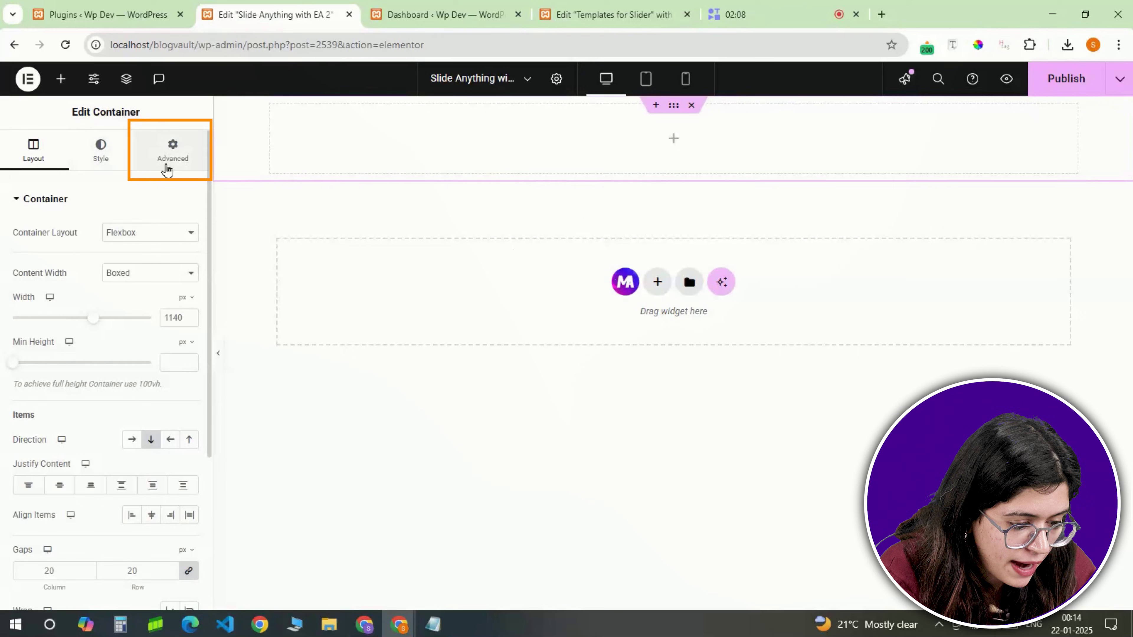
left_click(170, 150)
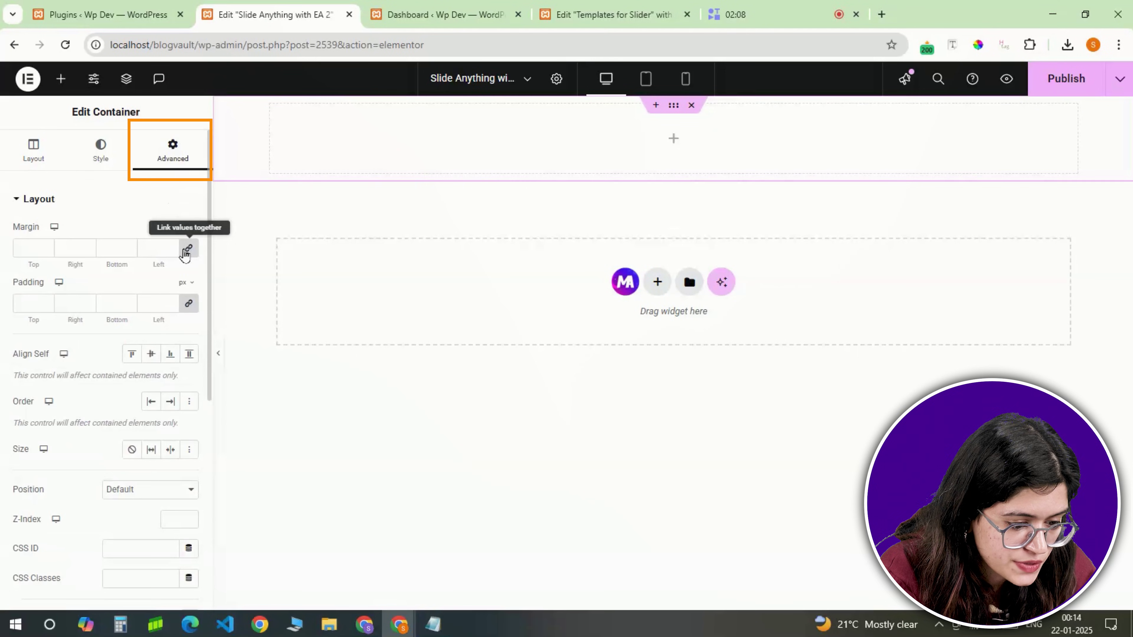
left_click(47, 160)
left_click(164, 271)
left_click(159, 309)
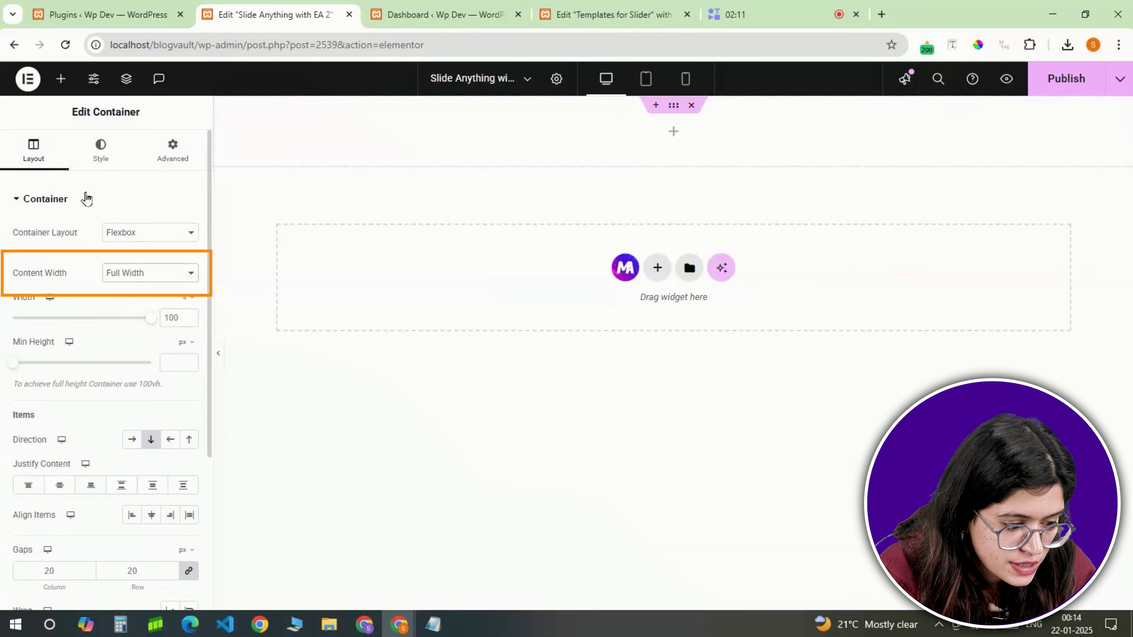
Step: Filter the widget list by 'testimo' to show the Testimonial Carousel widgets
left_click(61, 82)
scroll(111, 361, "down", 15)
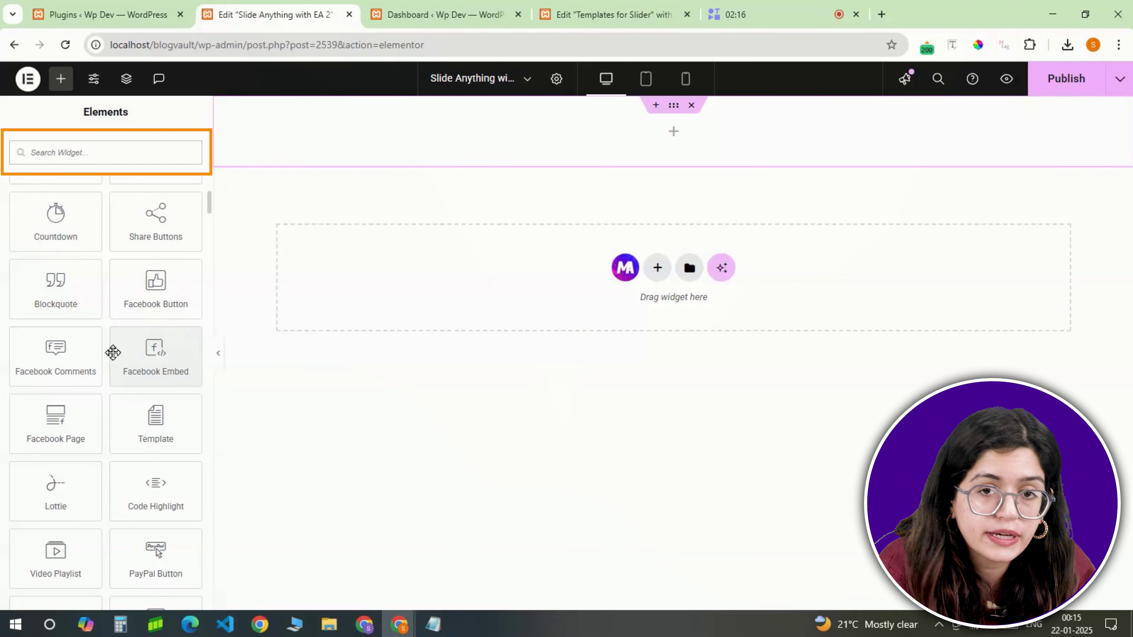
type("testimonial")
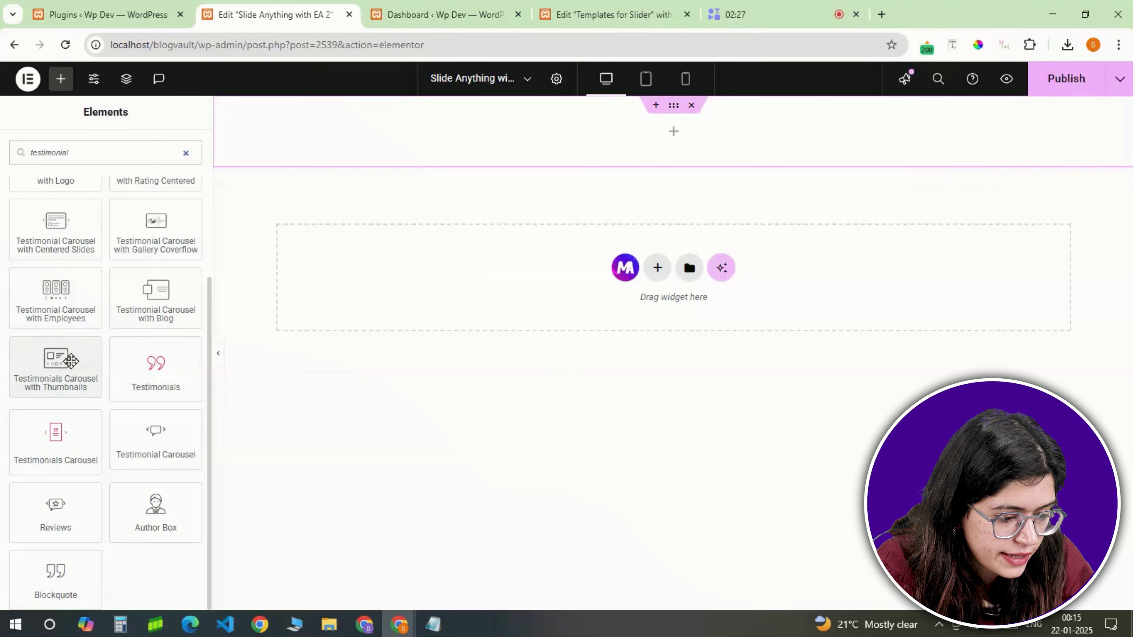
scroll(71, 360, "up", 5)
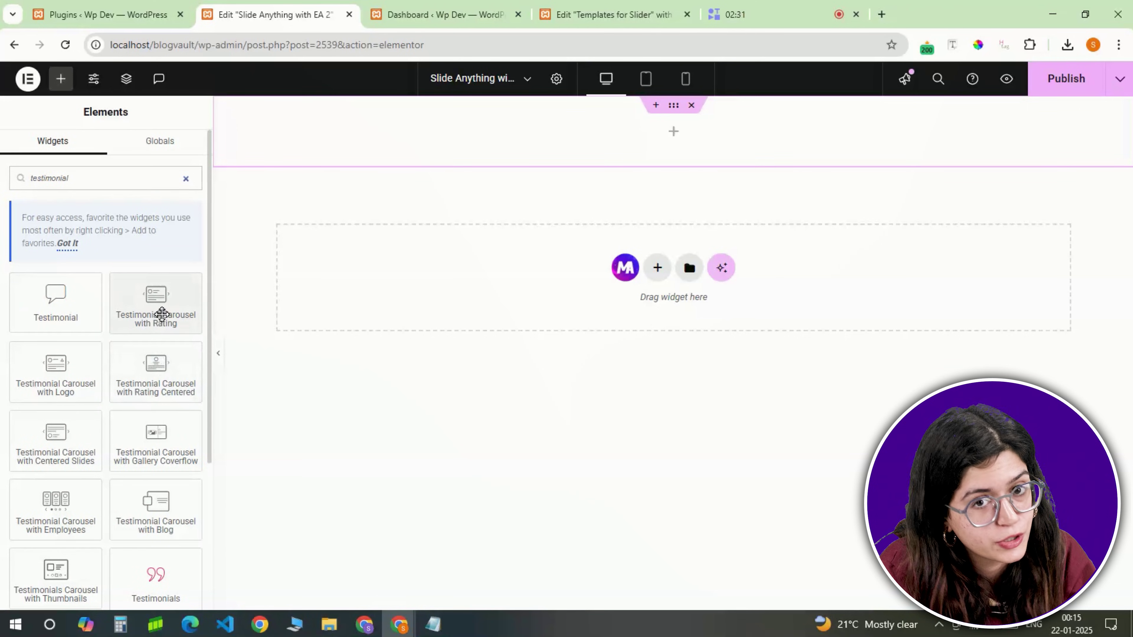
Step: Place a Testimonial Carousel with Rating in the container and set its padding to 0
left_click_drag(161, 315, 513, 214)
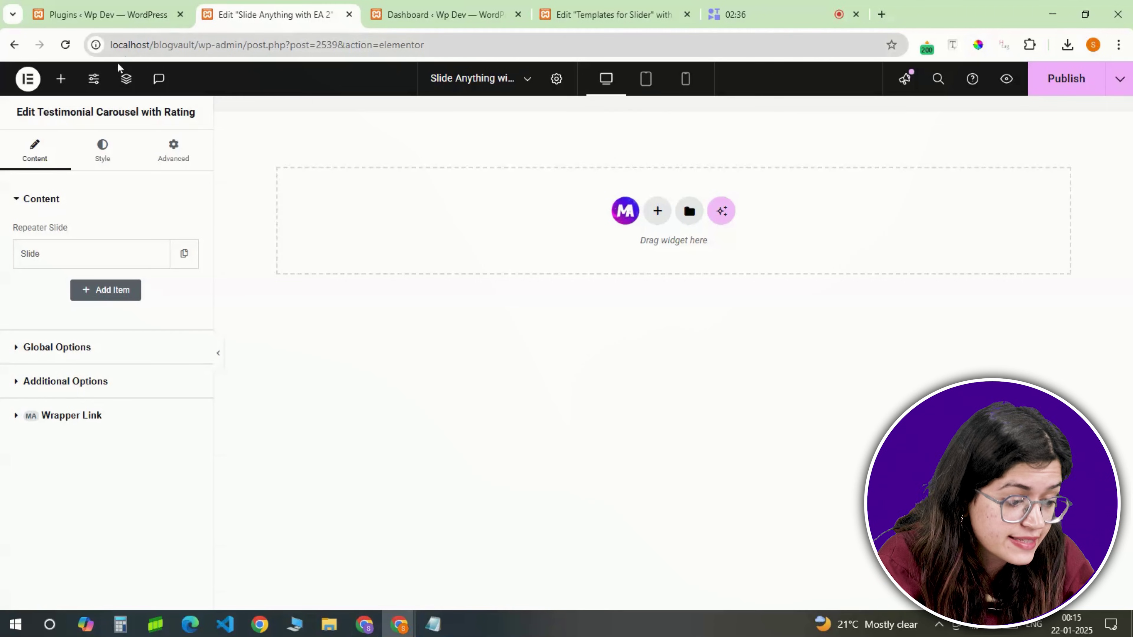
left_click(126, 78)
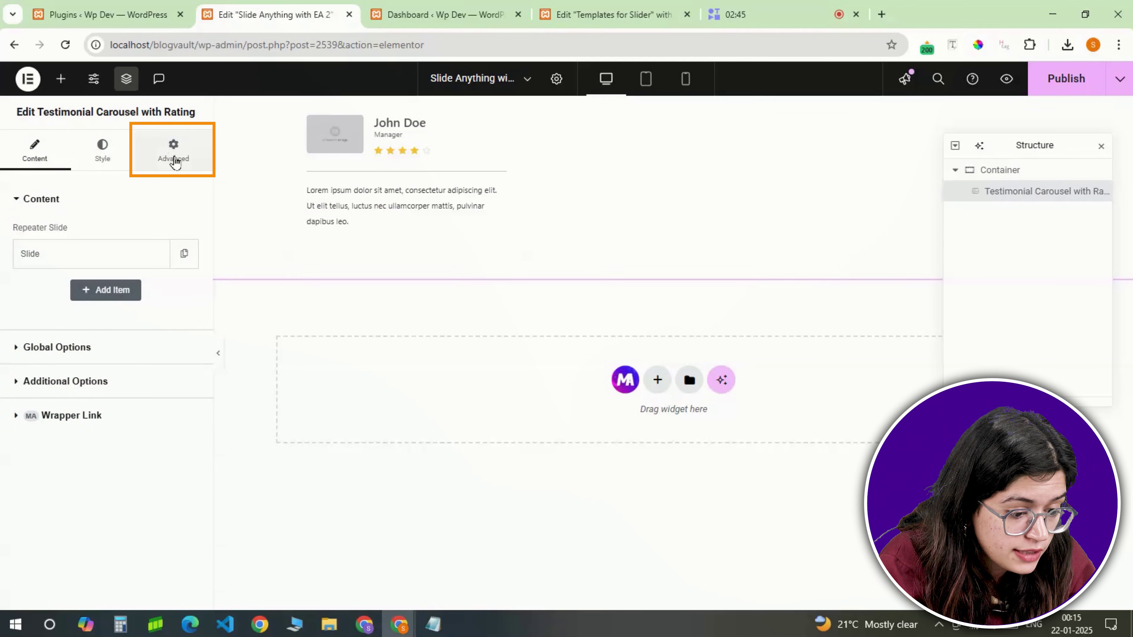
left_click(172, 154)
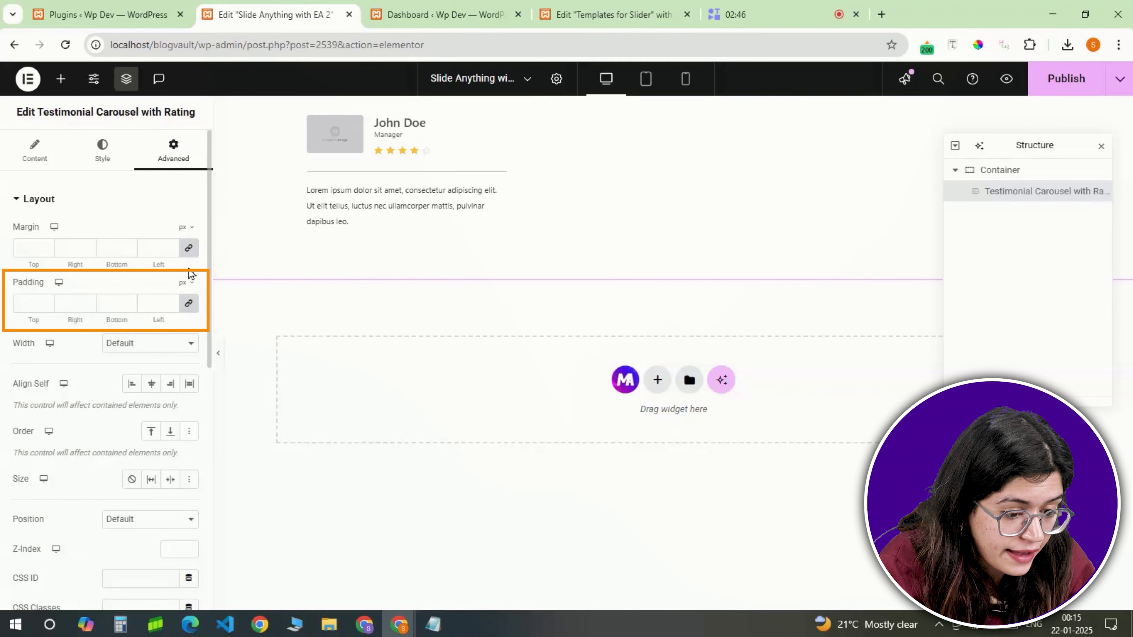
left_click(188, 304)
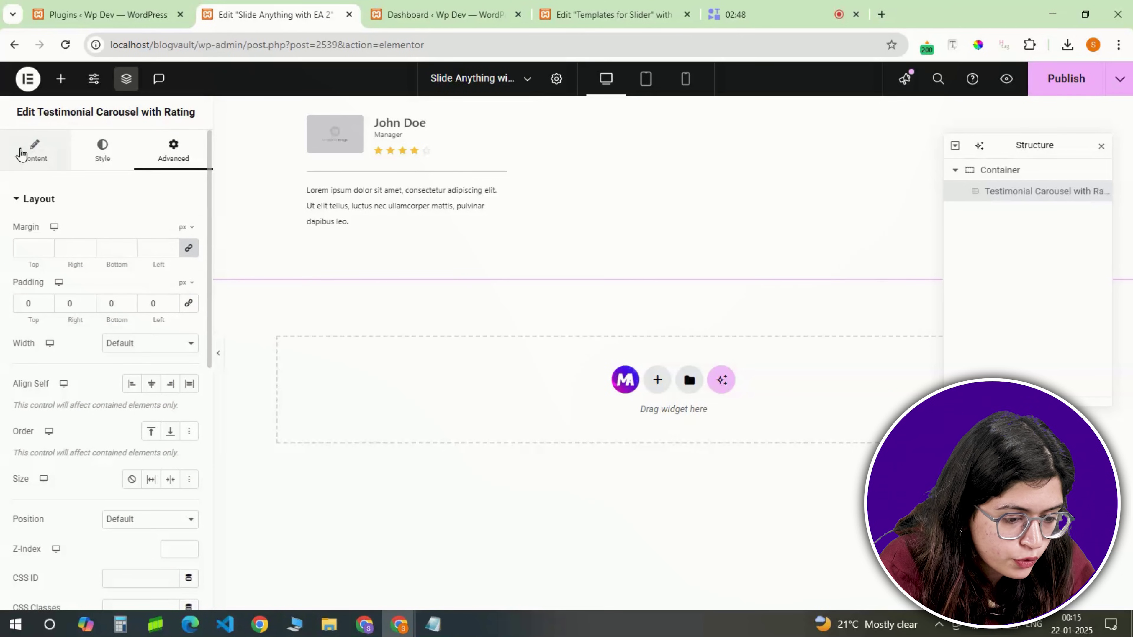
left_click(20, 154)
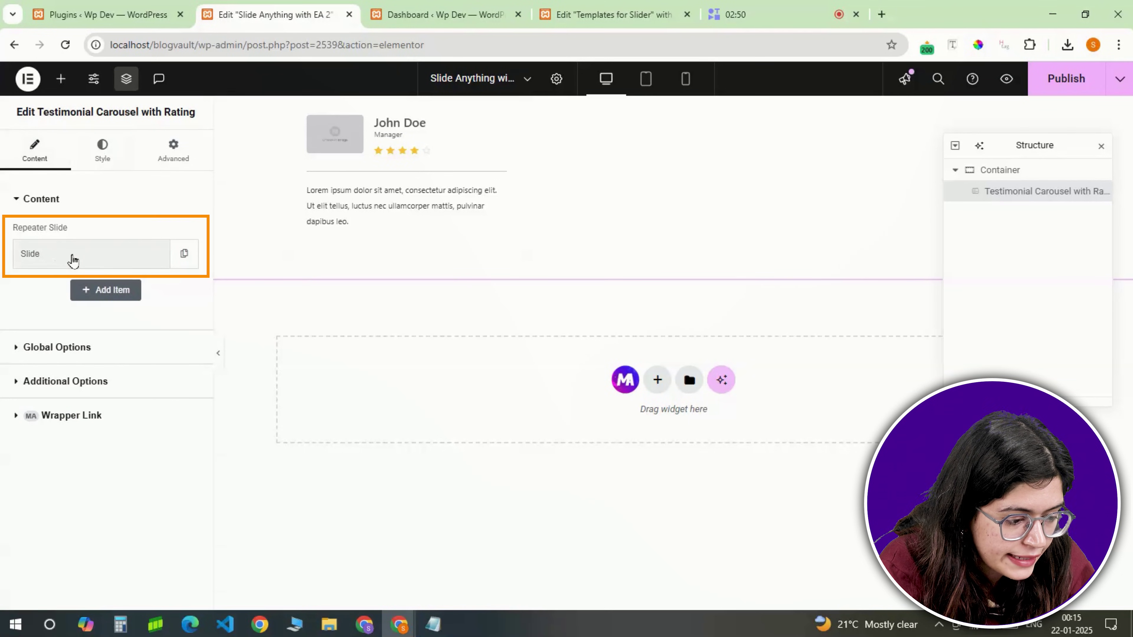
Step: Empty the first slide: hide image and star rating, clear name, title and review text
left_click(72, 261)
left_click(169, 291)
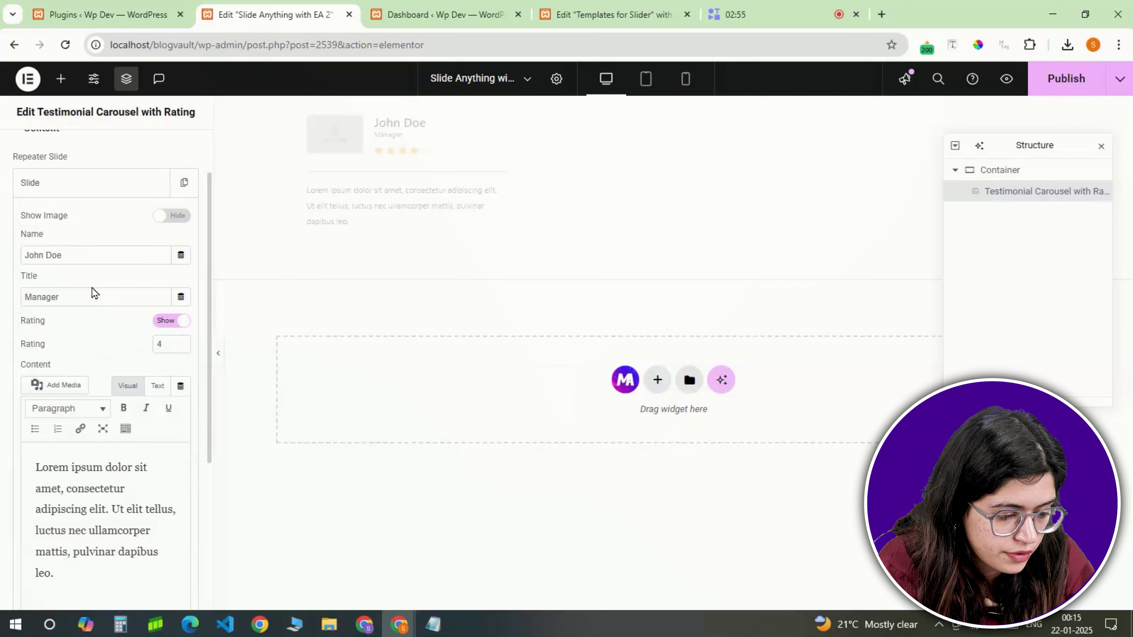
triple_click(67, 256)
key("BackSpace")
triple_click(68, 296)
key("BackSpace")
scroll(117, 415, "down", 2)
triple_click(117, 416)
key("BackSpace")
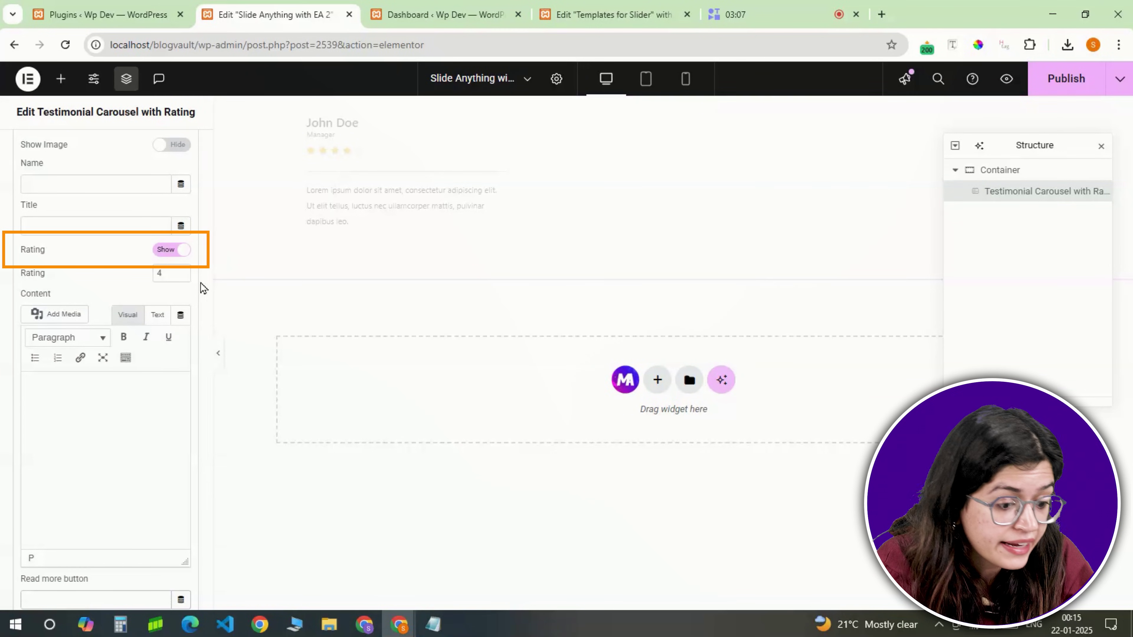
left_click(163, 251)
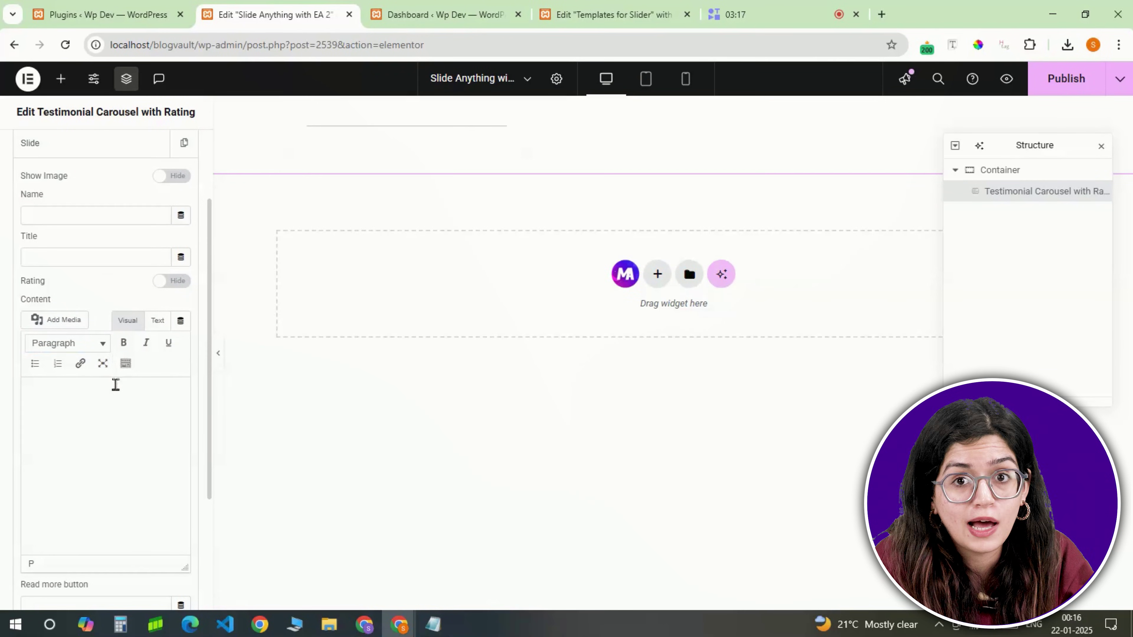
scroll(128, 223, "up", 3)
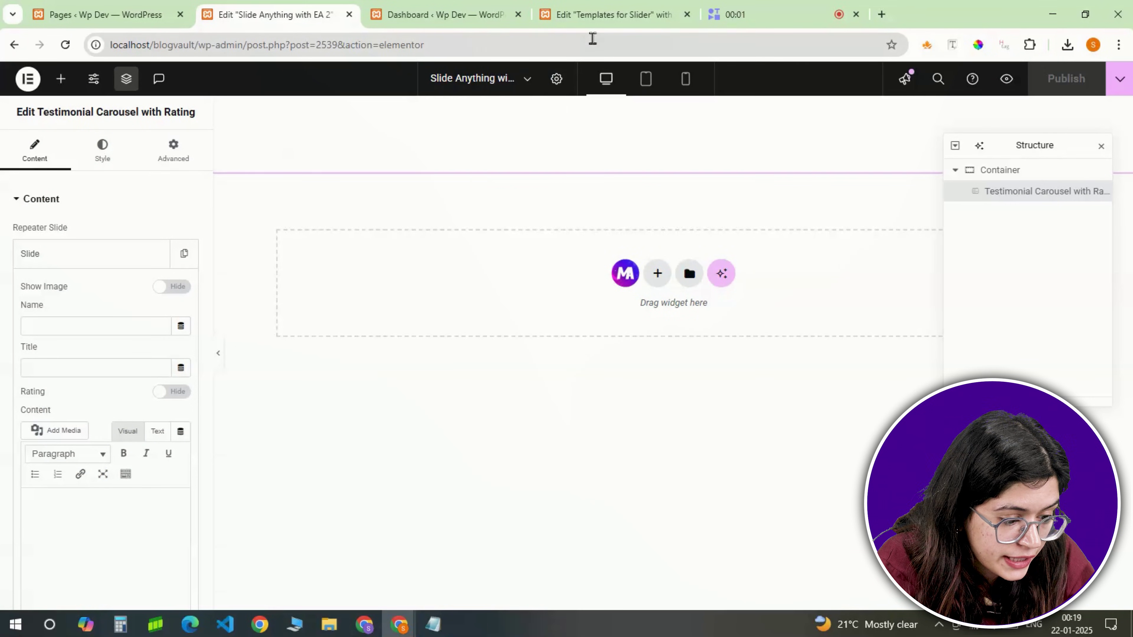
Step: On Templates for Slider, add an empty single-column flexbox container above the Macaron slide
left_click(599, 26)
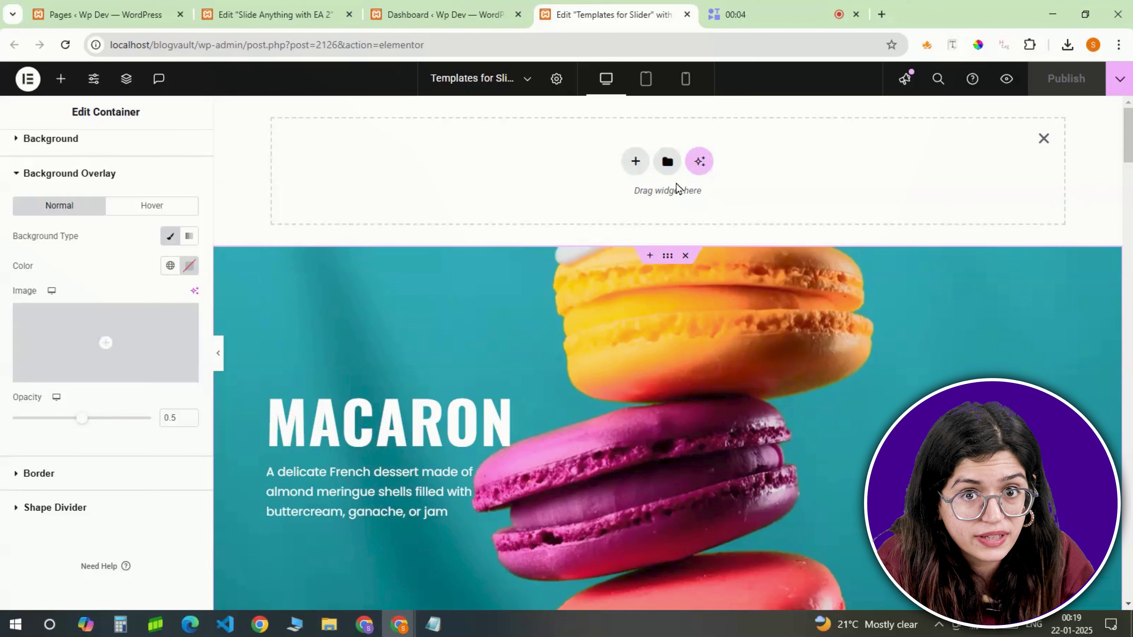
left_click(637, 162)
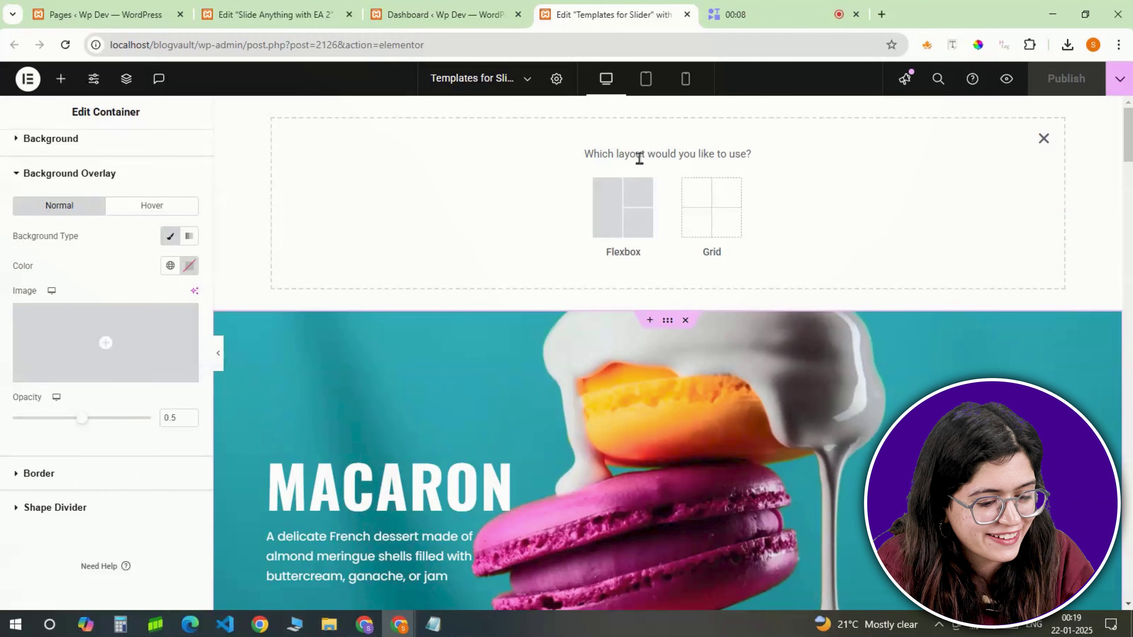
left_click(623, 203)
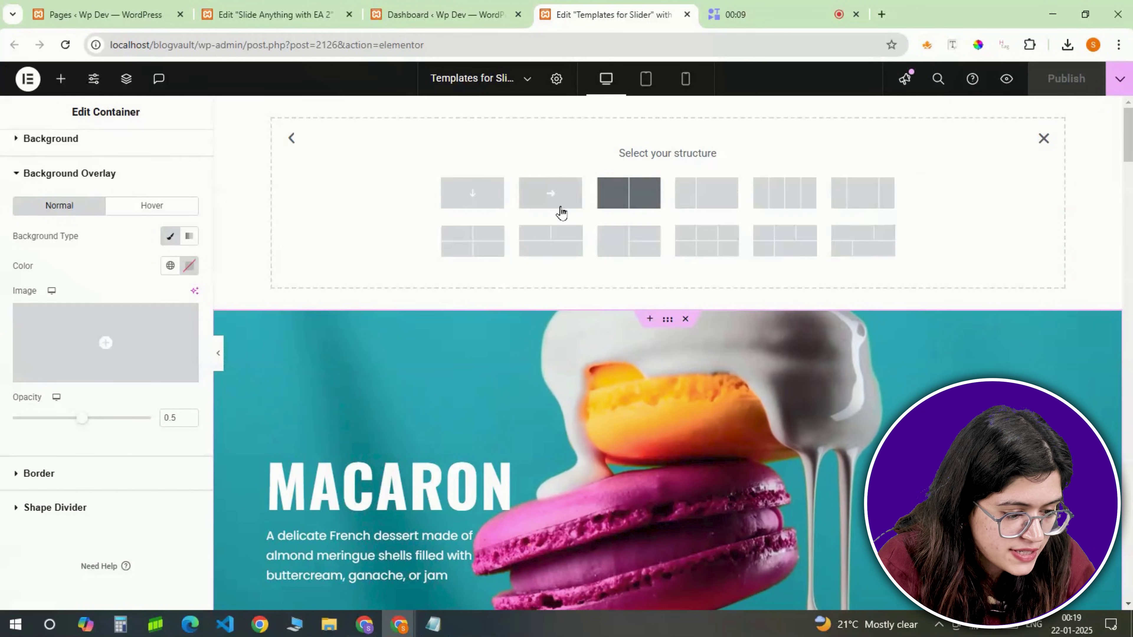
left_click(473, 193)
Step: Give the container 0 margin, a 100 vh minimum height and Full Width content
left_click(157, 155)
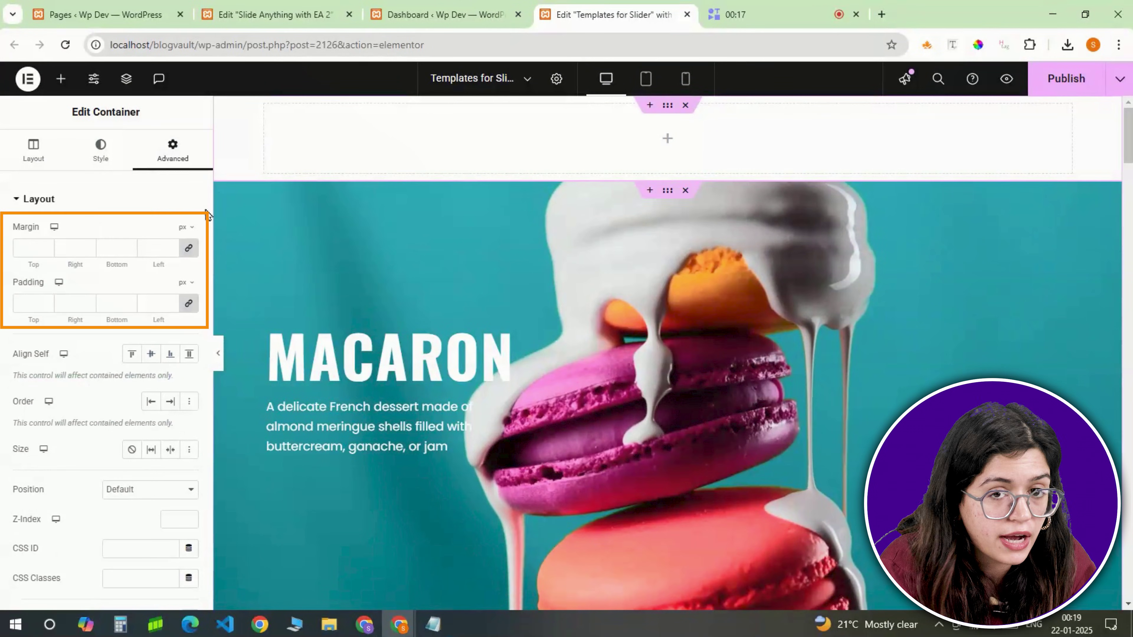
left_click(191, 249)
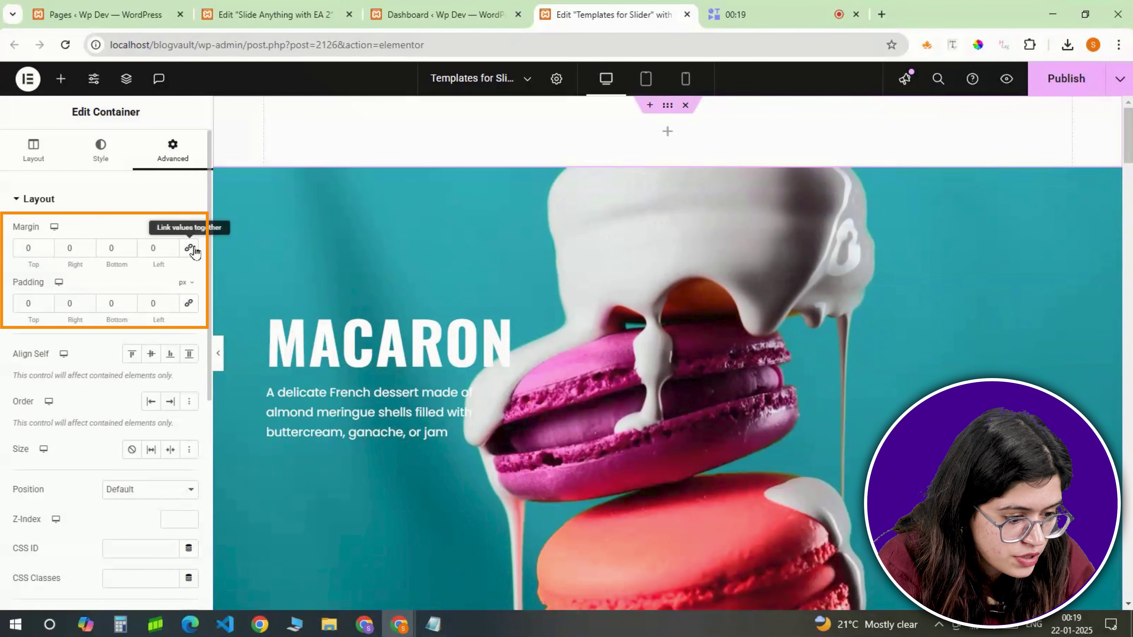
left_click(40, 153)
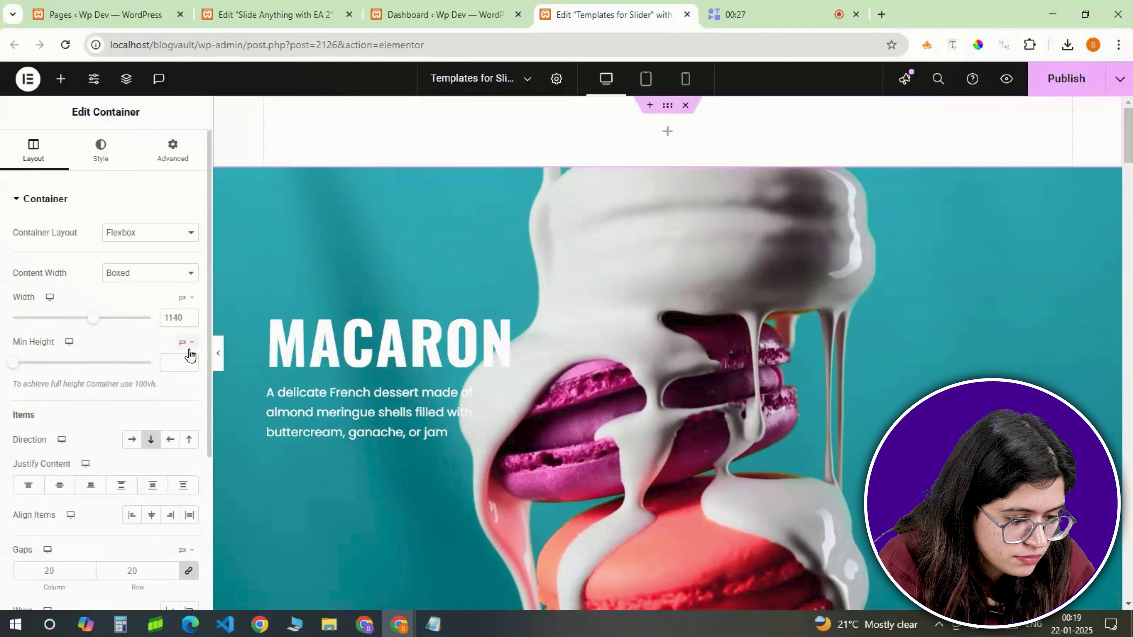
left_click(185, 342)
left_click(182, 405)
left_click(173, 357)
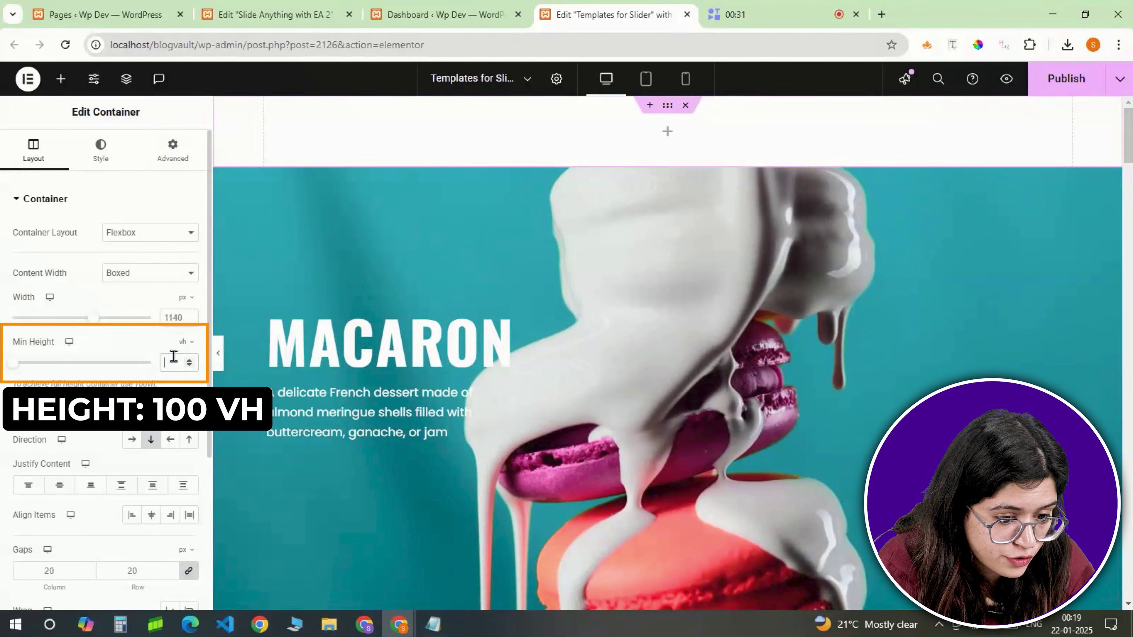
type("100")
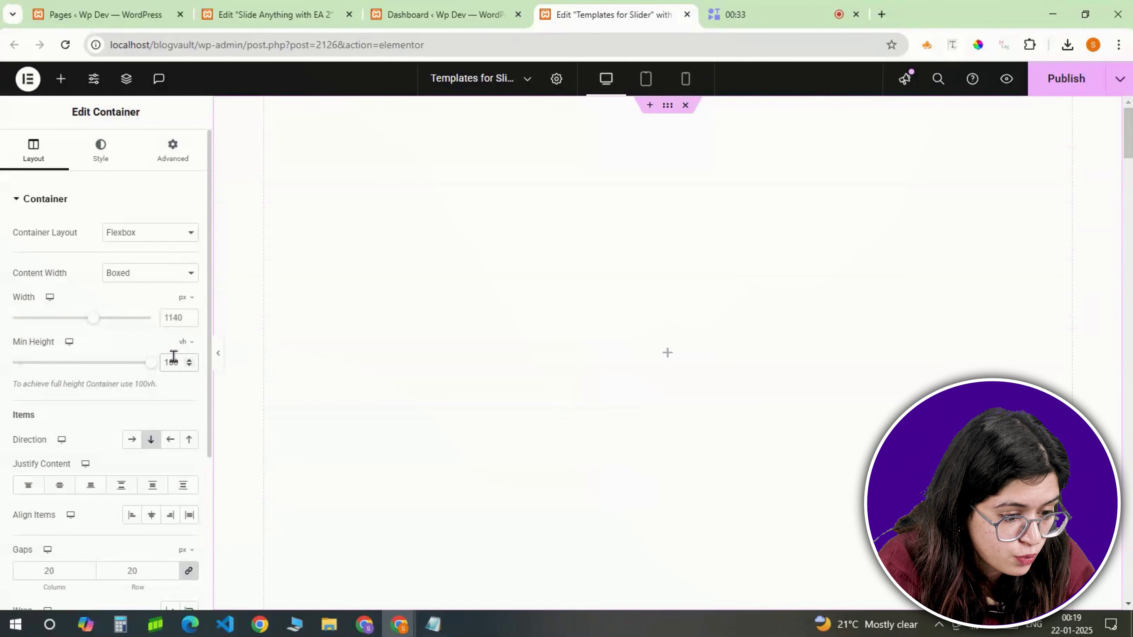
left_click(162, 279)
left_click(159, 309)
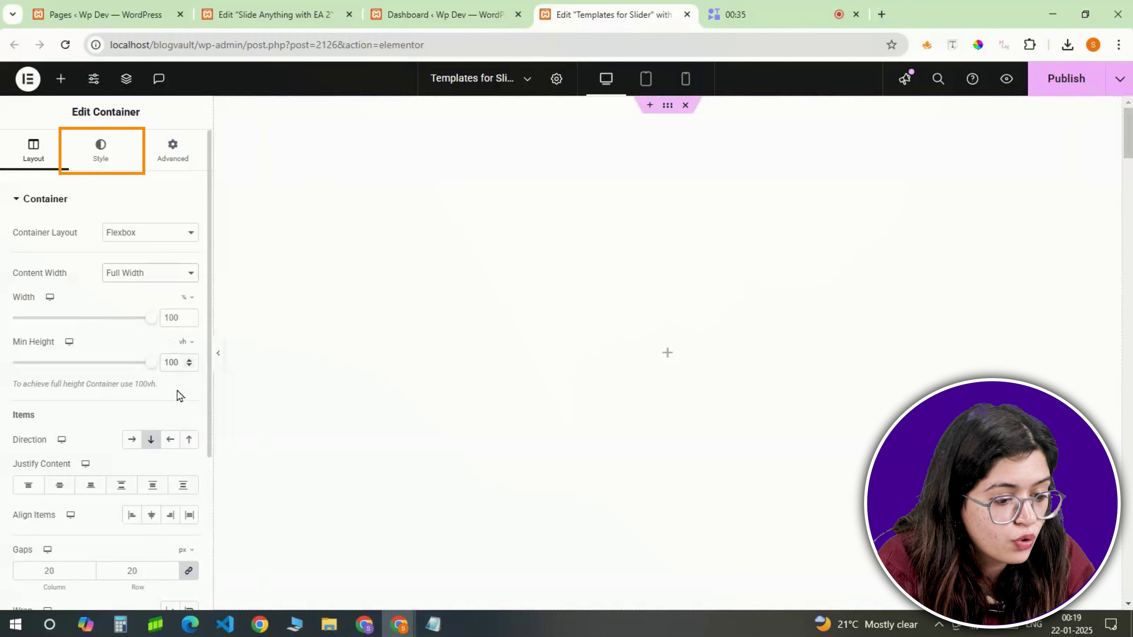
Step: Set the container background to the Macarons Stacked mp4 video, with Play On Mobile enabled
left_click(102, 157)
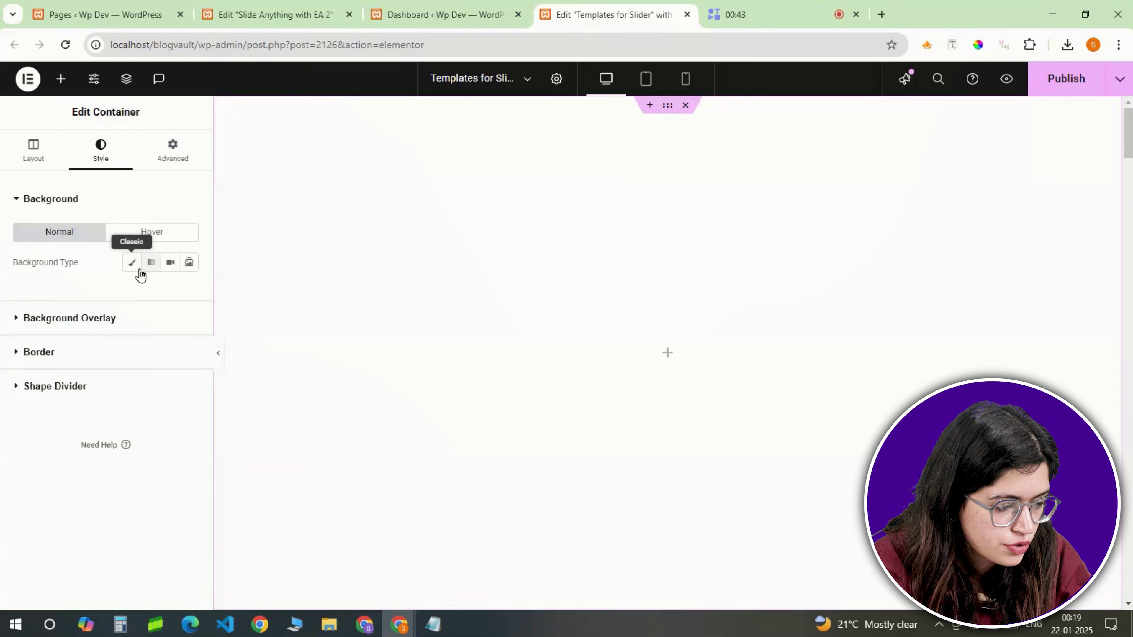
left_click(170, 263)
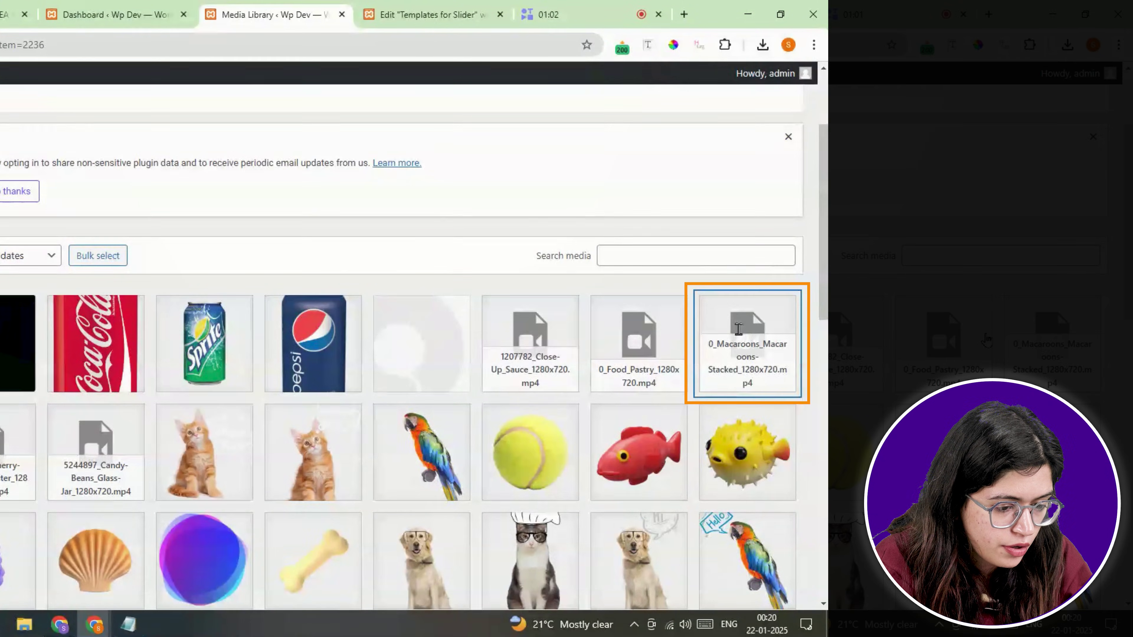
left_click(1047, 335)
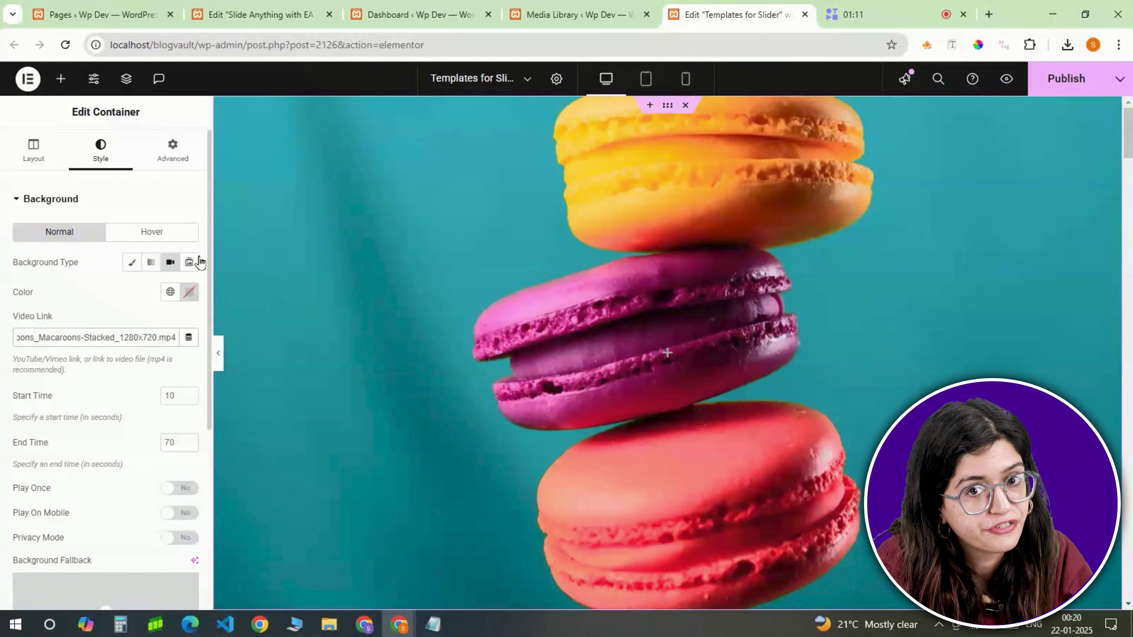
scroll(89, 473, "down", 2)
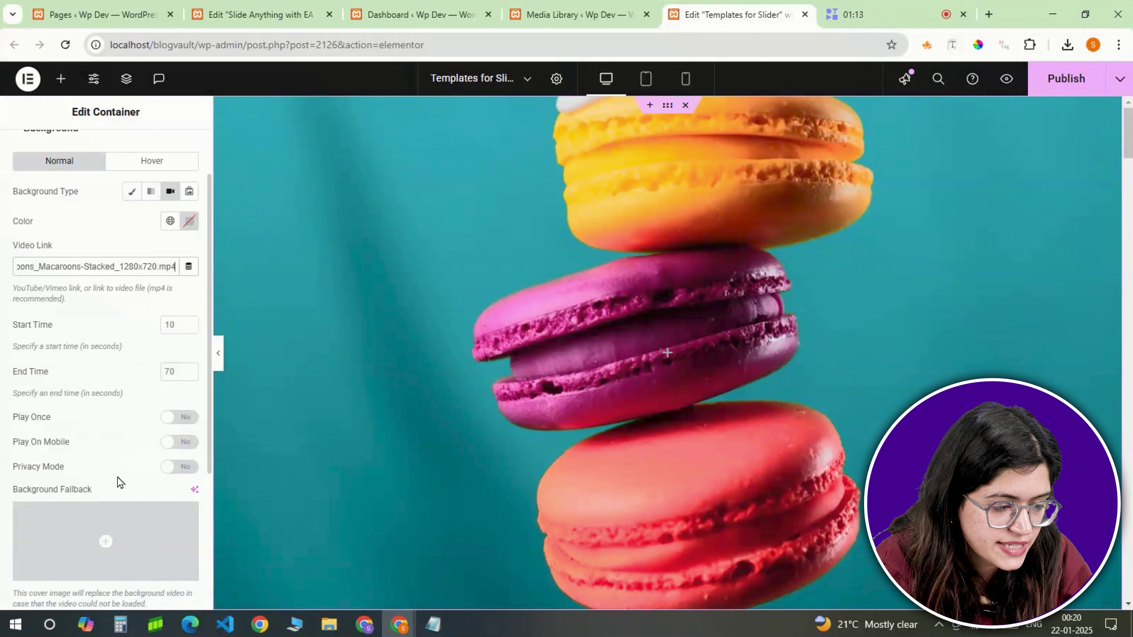
left_click(167, 443)
Step: Add a Heading widget to the slide container and change its text to MACARON
left_click(61, 78)
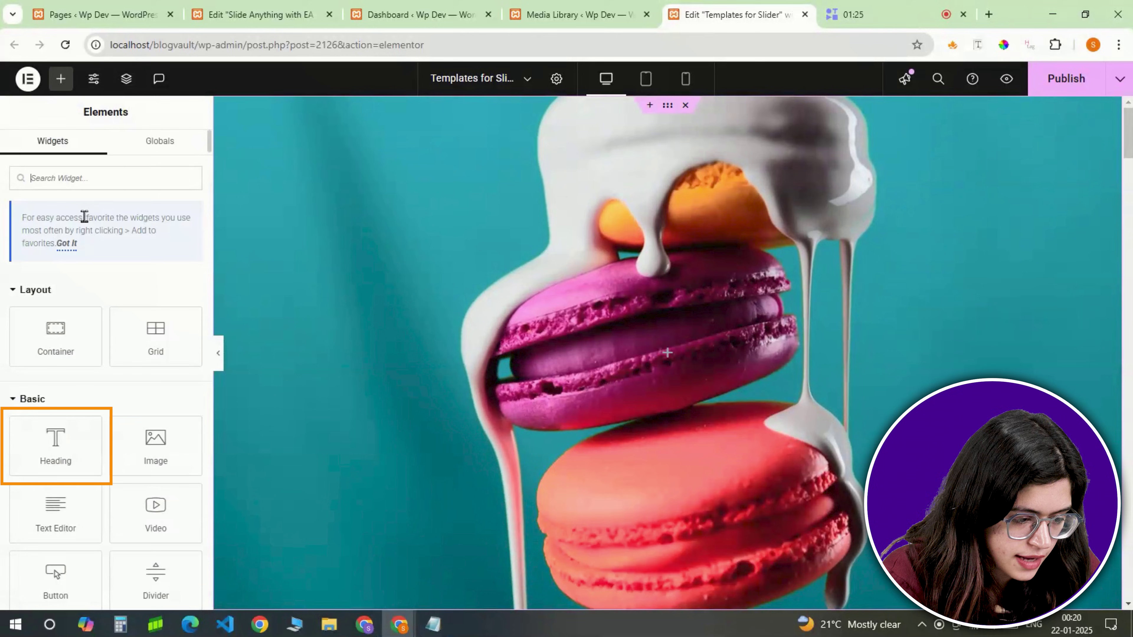
left_click_drag(81, 432, 417, 295)
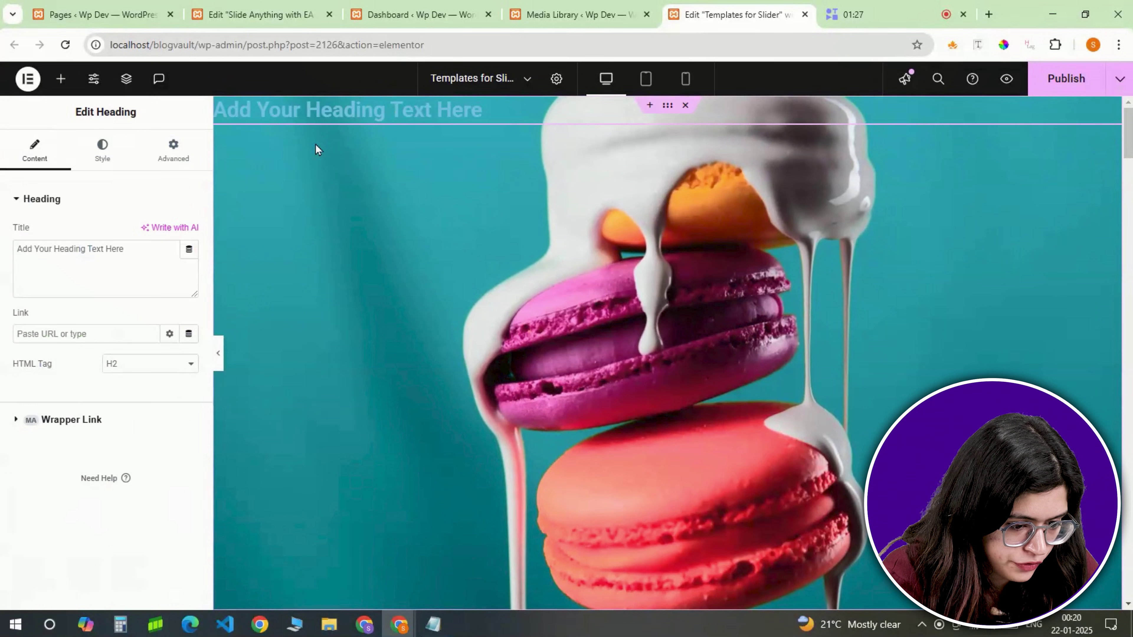
triple_click(122, 256)
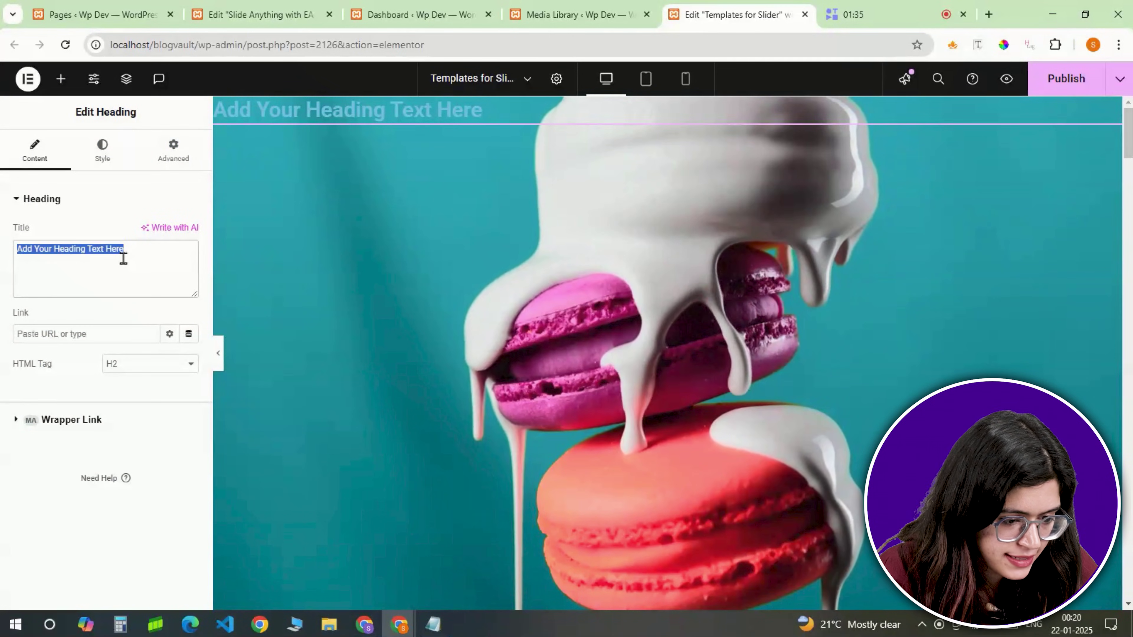
type("MACARON")
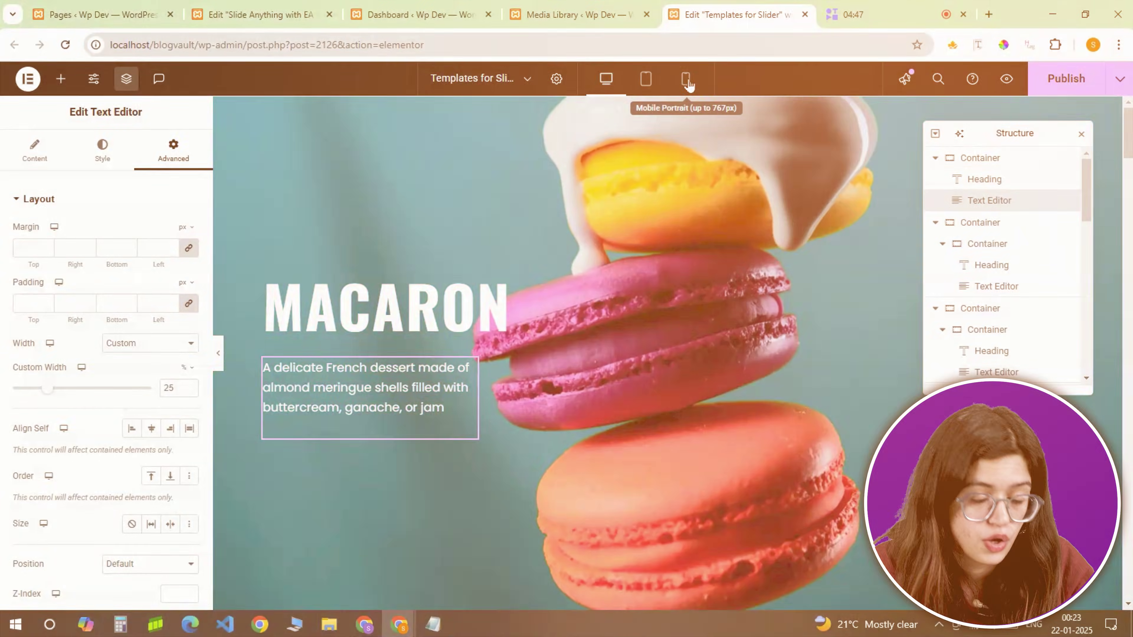
Step: In Mobile Portrait view, remove the container's left padding and select the description text block
left_click(685, 79)
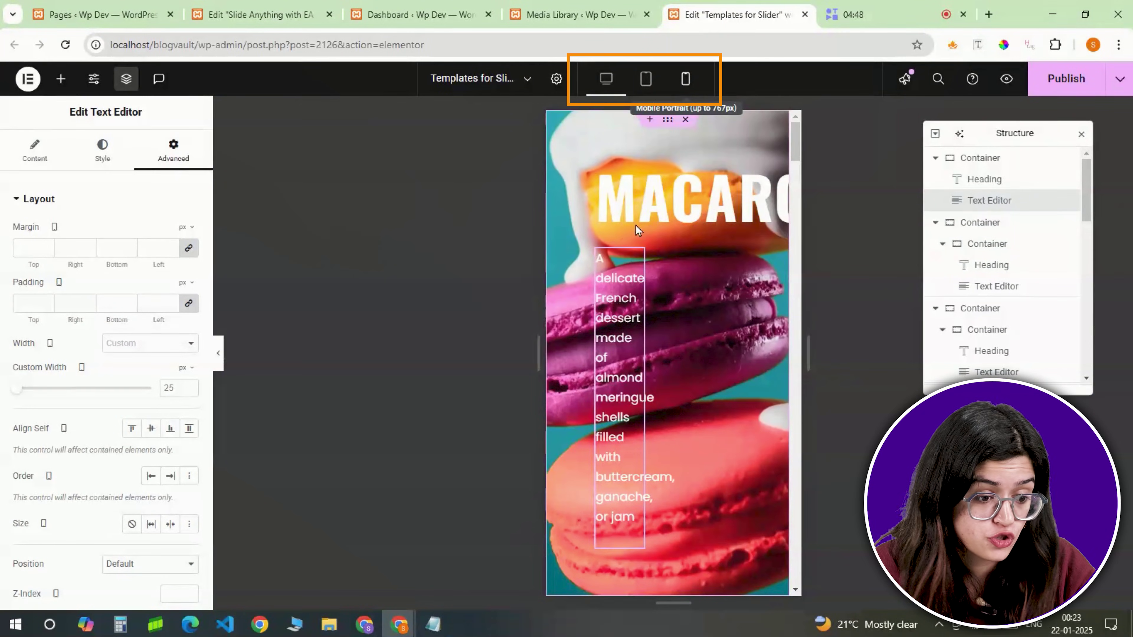
left_click(667, 120)
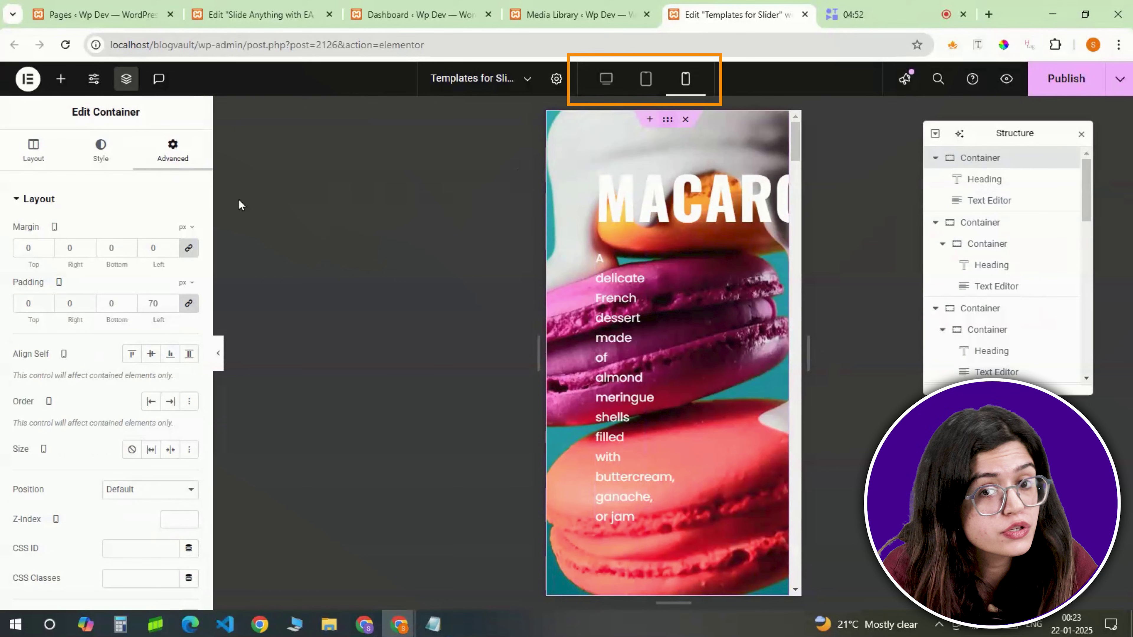
left_click(188, 305)
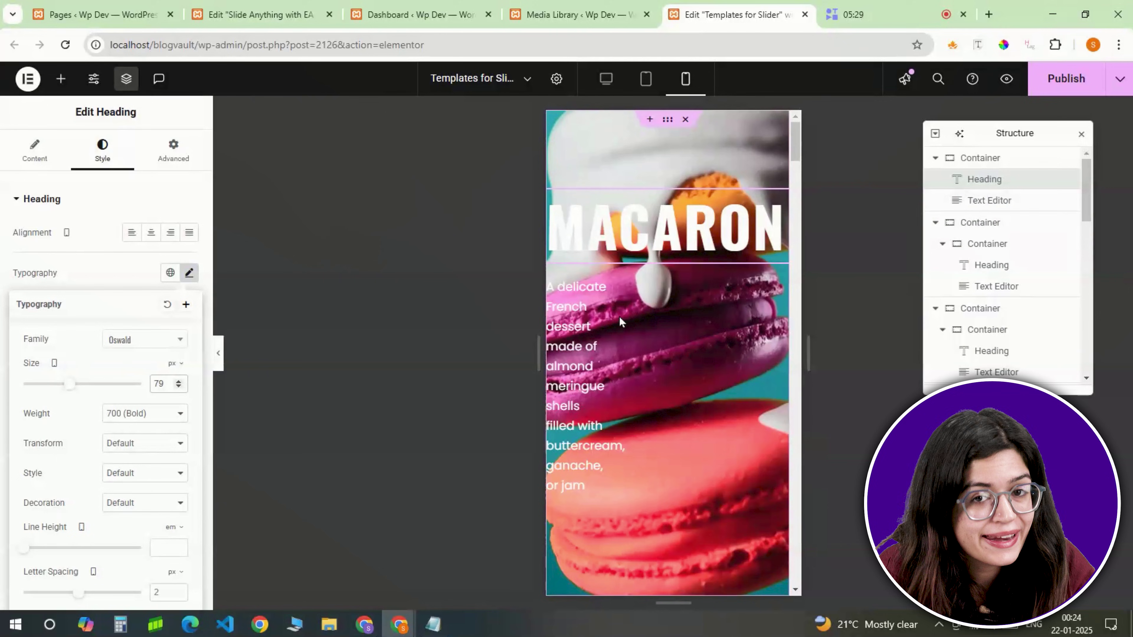
left_click(587, 326)
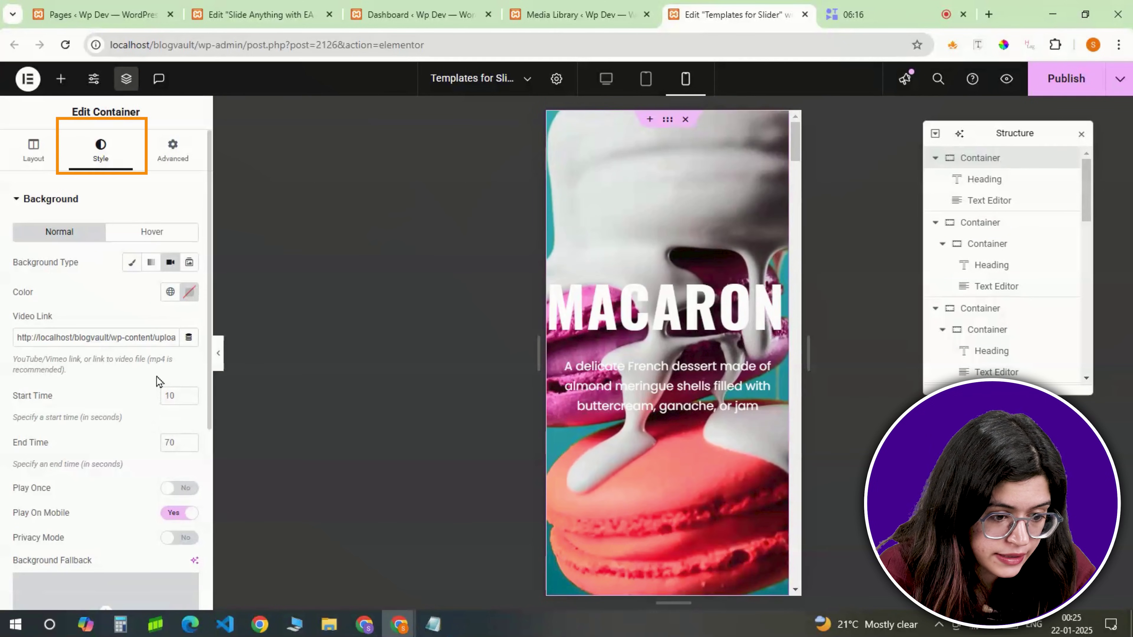
scroll(160, 382, "down", 5)
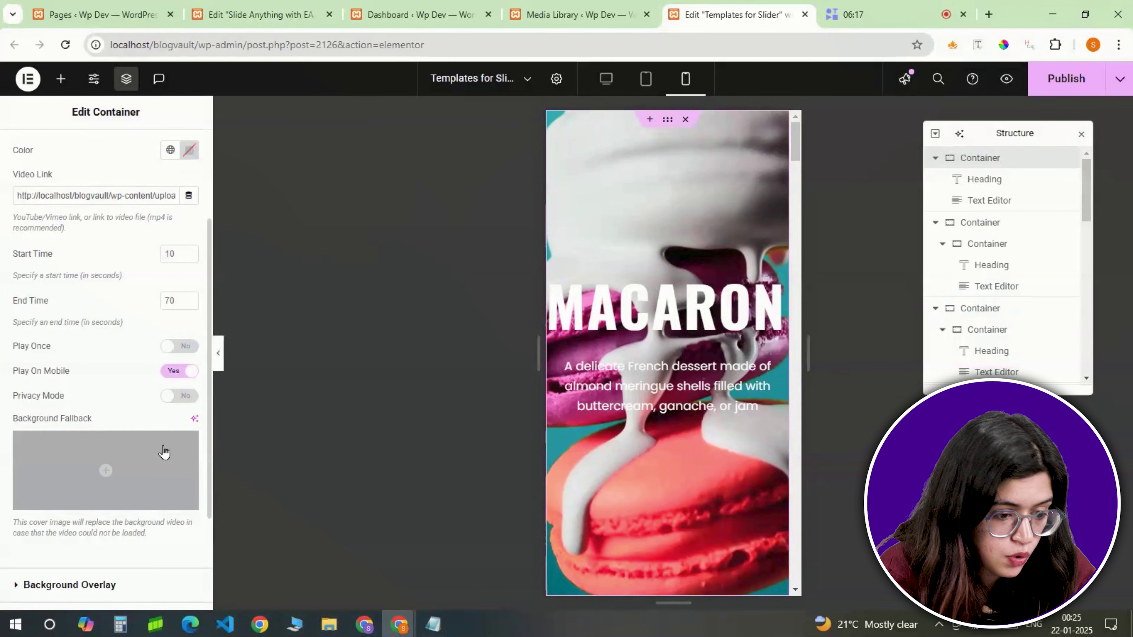
scroll(119, 460, "down", 2)
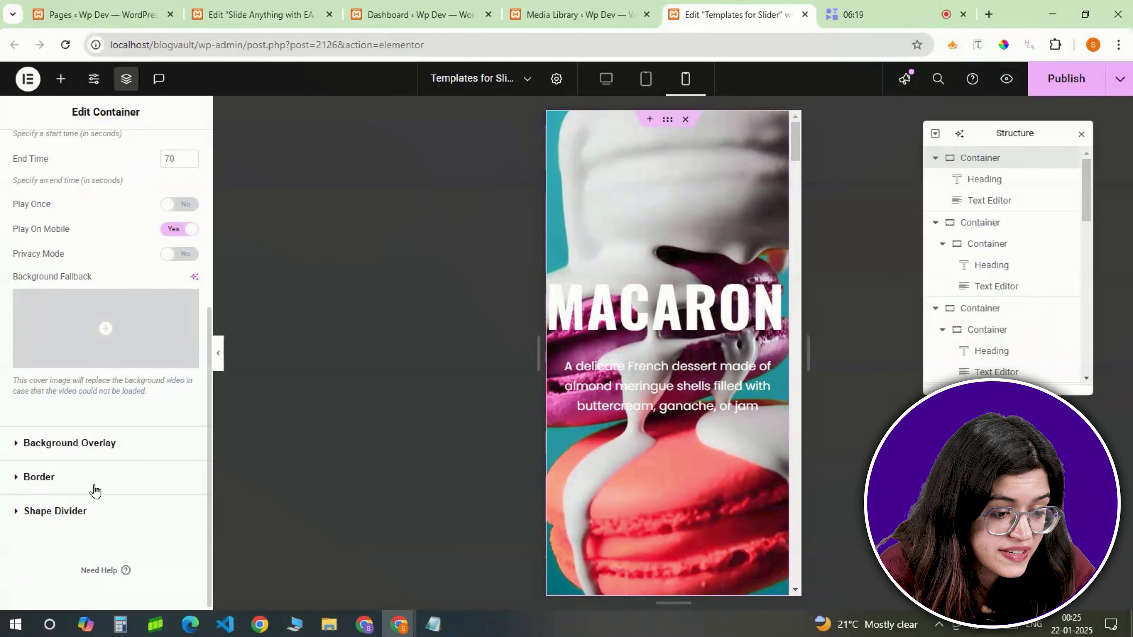
Step: Apply the black peakpx.jpg image as a classic background overlay on the slide container
left_click(95, 458)
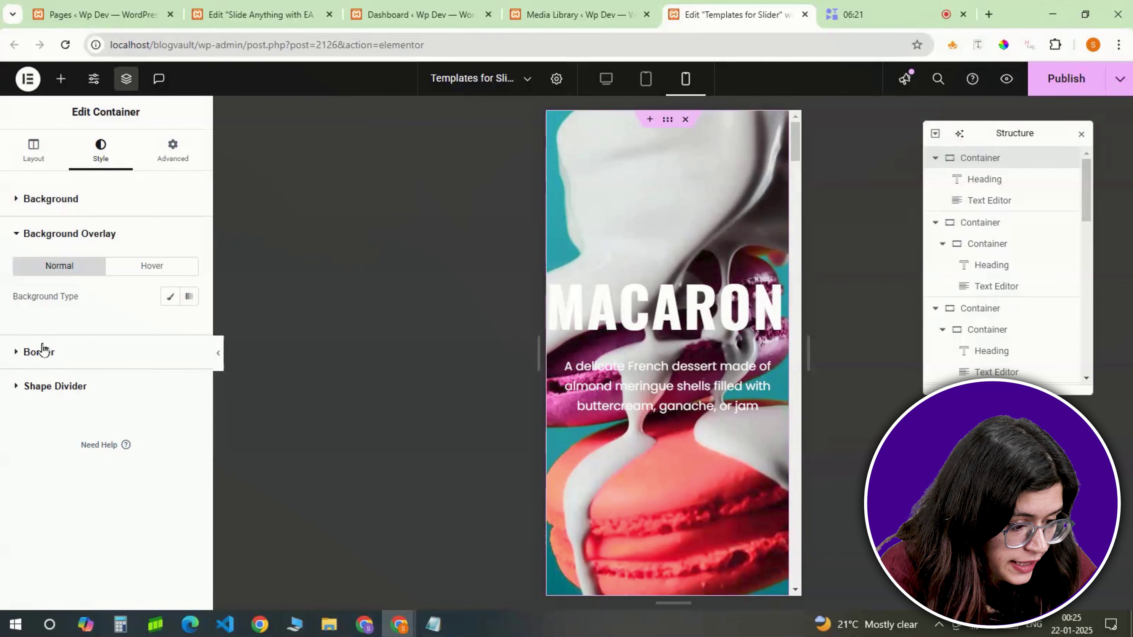
left_click(171, 298)
left_click(104, 434)
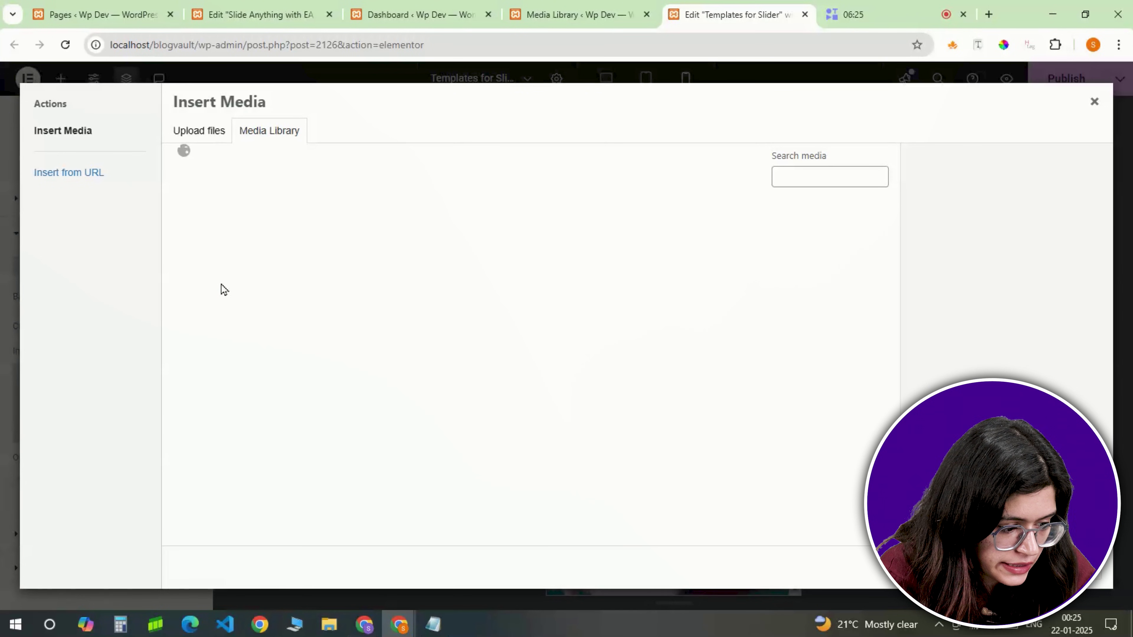
left_click(230, 235)
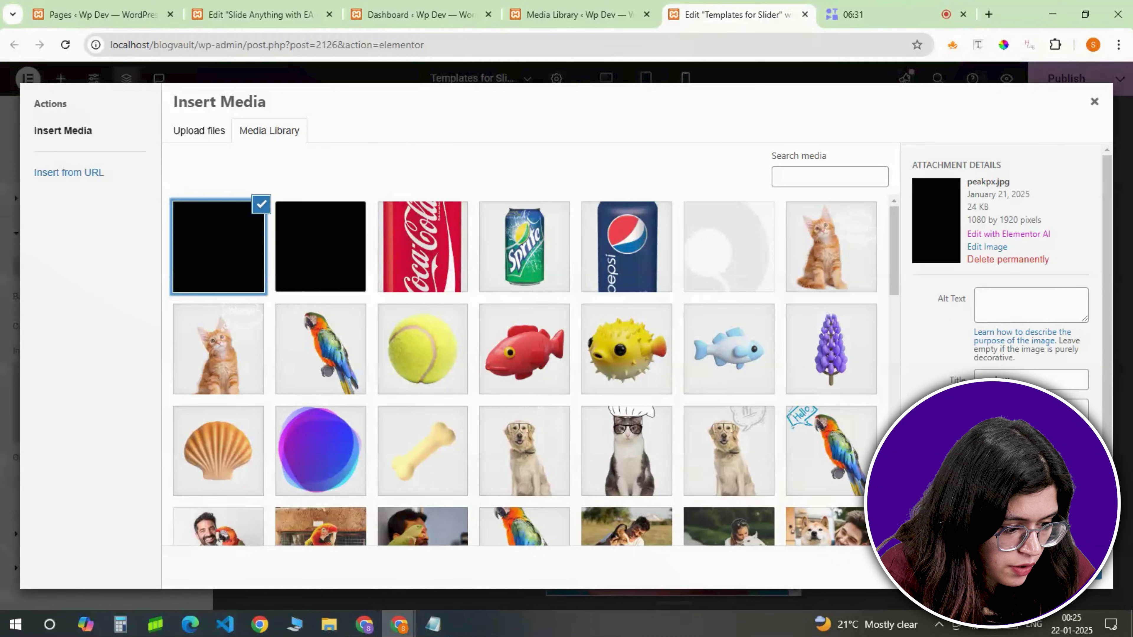
left_click(1066, 574)
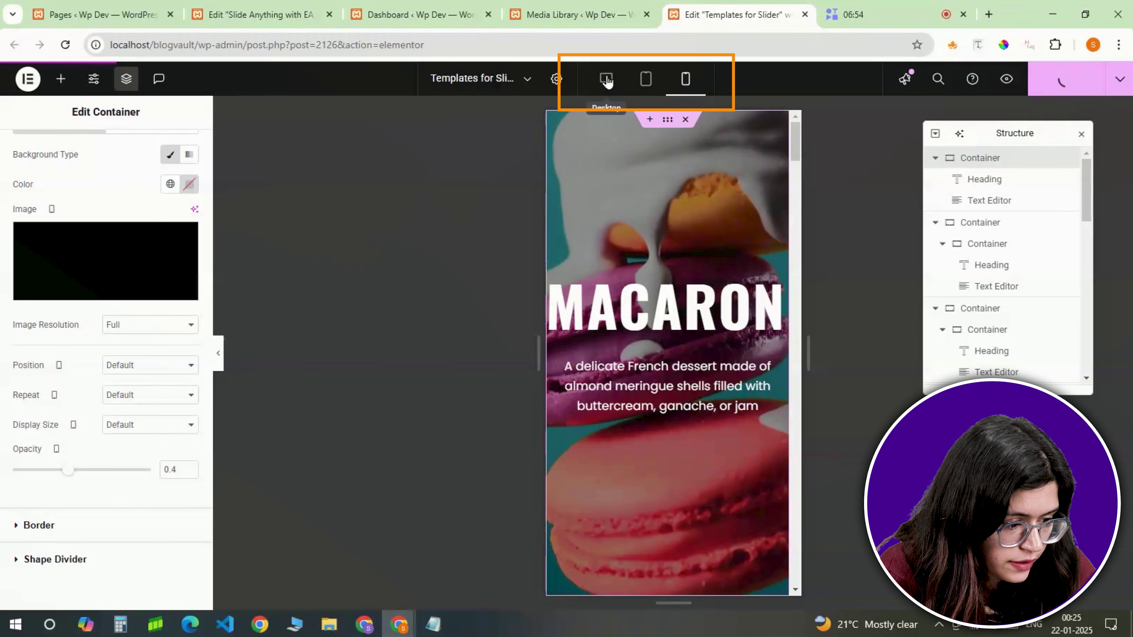
Step: Back in Desktop view, save the slide container to the library as template 'S9'
left_click(606, 79)
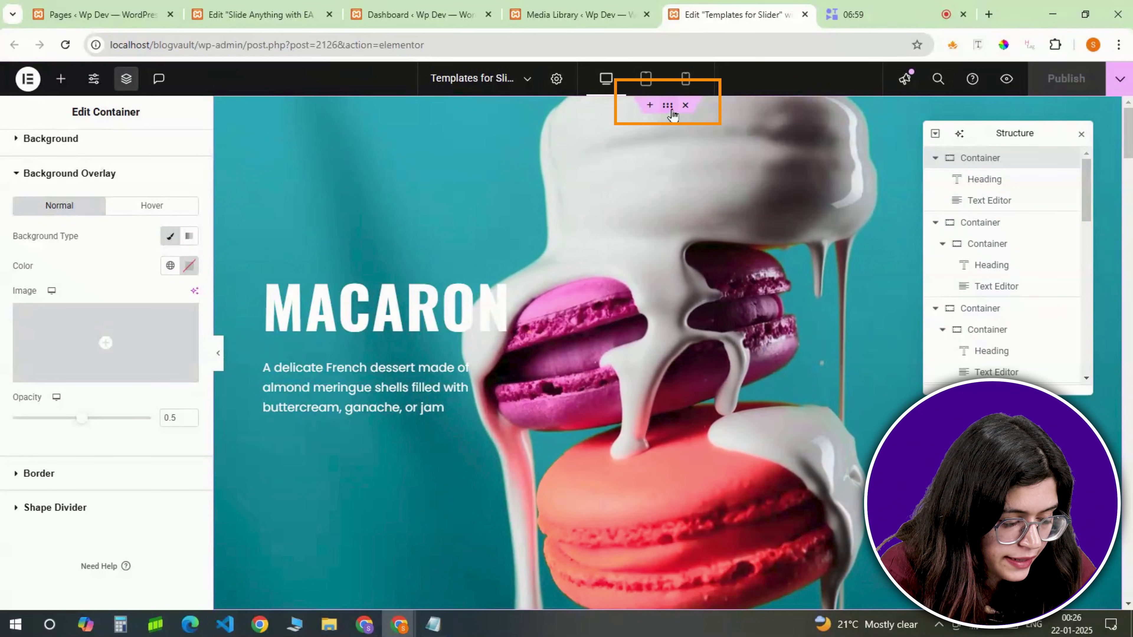
right_click(668, 105)
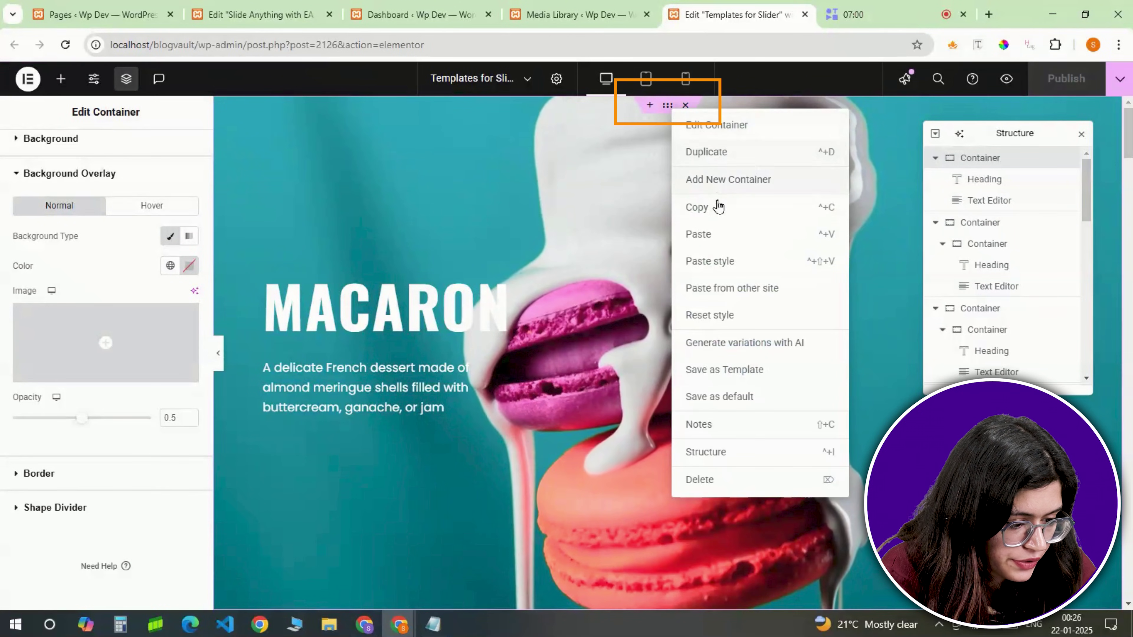
left_click(732, 373)
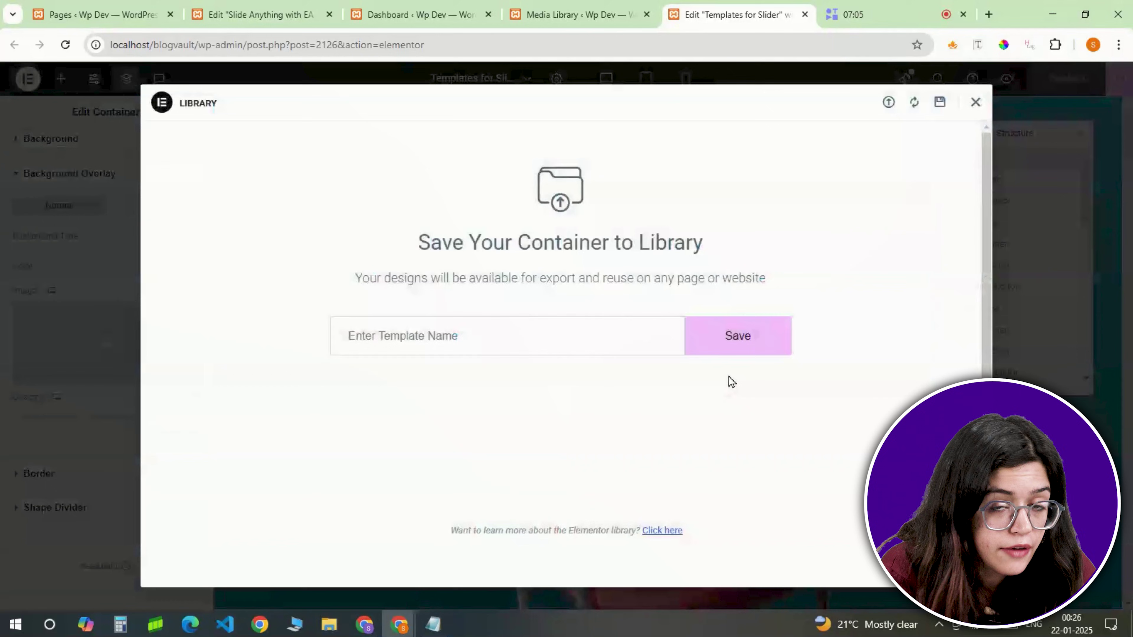
left_click(605, 340)
type("S9")
left_click(701, 353)
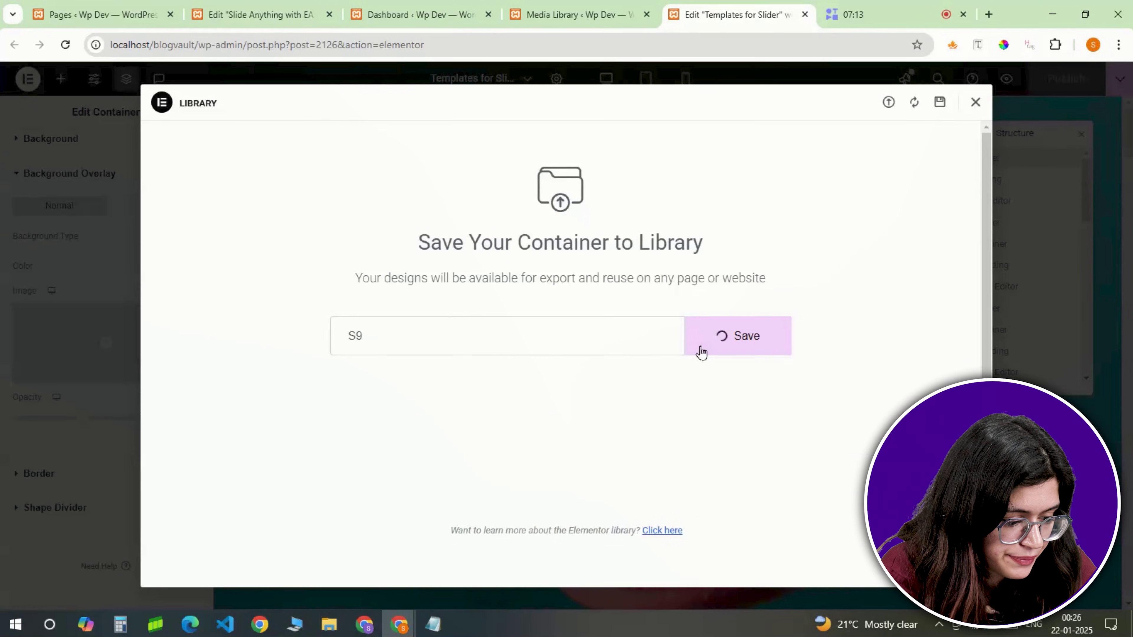
left_click(975, 102)
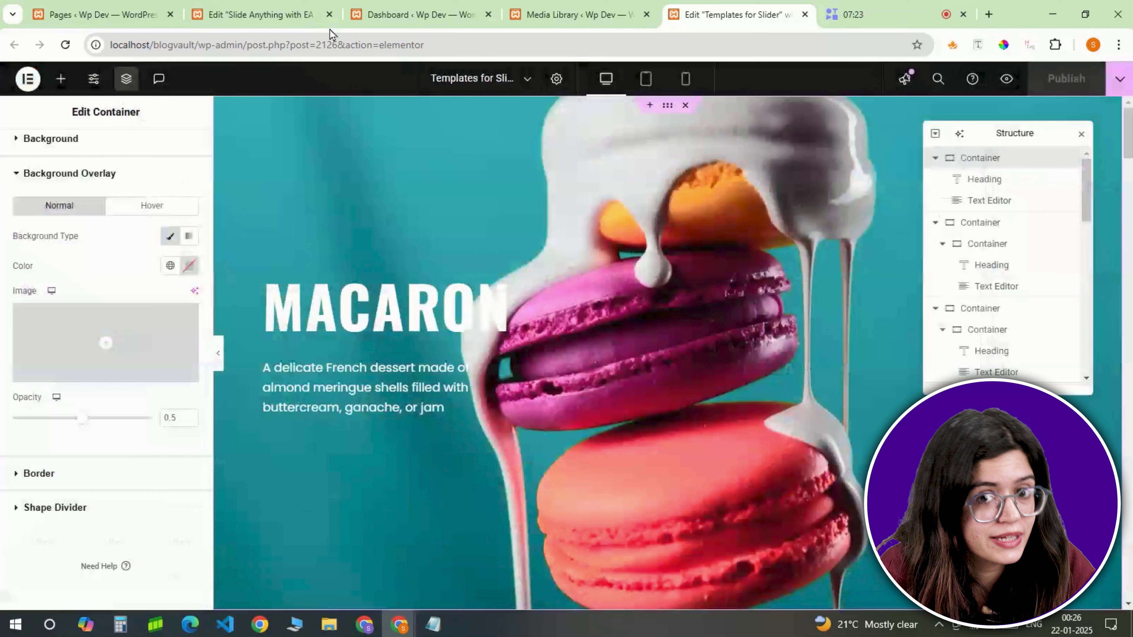
Step: Go back to the WordPress dashboard and bring up the Templates menu's flyout options
left_click(384, 14)
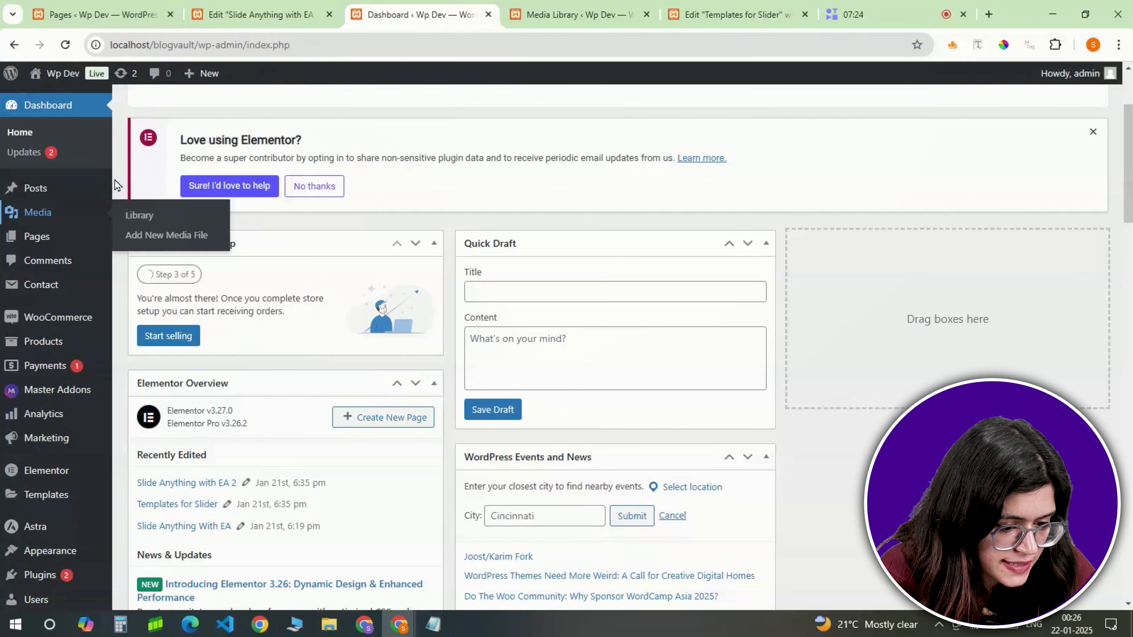
scroll(41, 447, "down", 2)
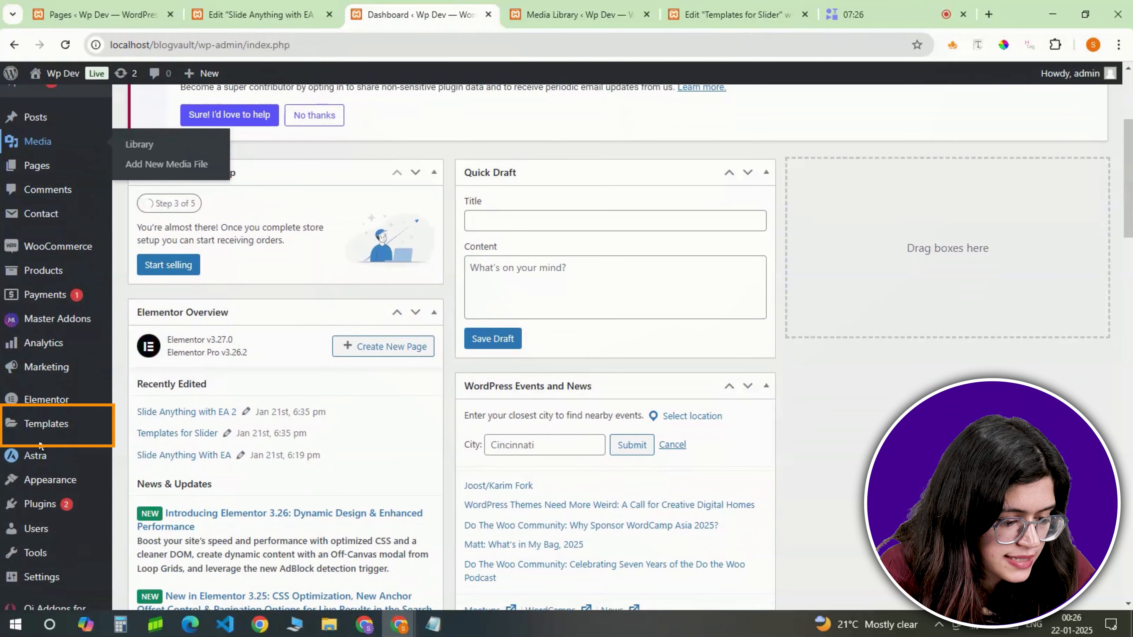
mouse_move(47, 433)
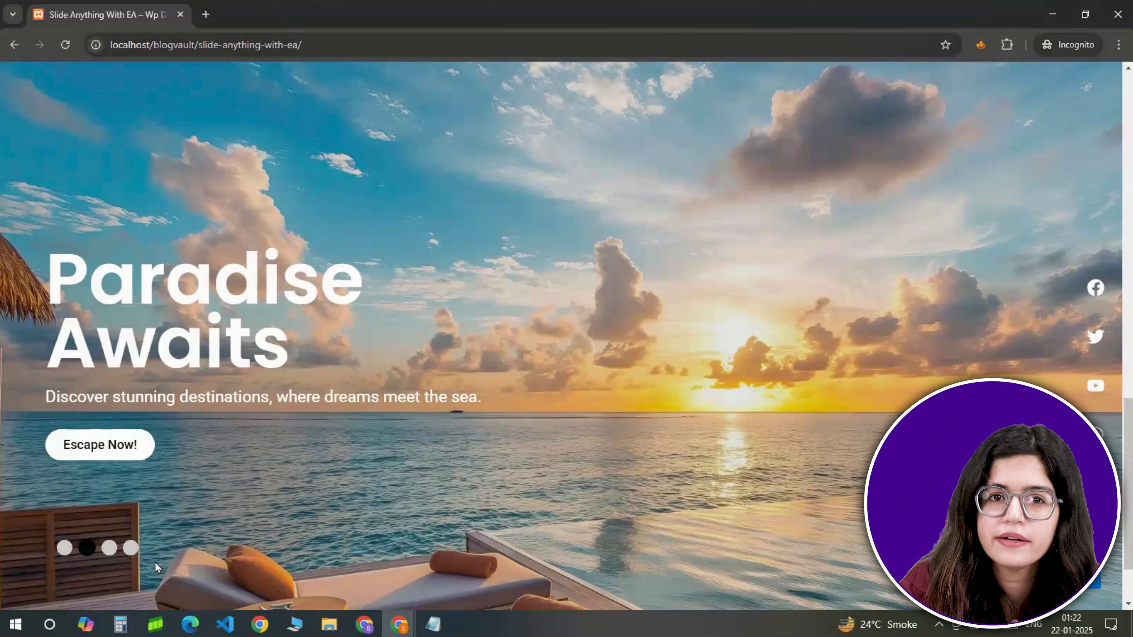
Step: Jump the live slider to its third slide, 'Ready to Explore the World?'
left_click(109, 549)
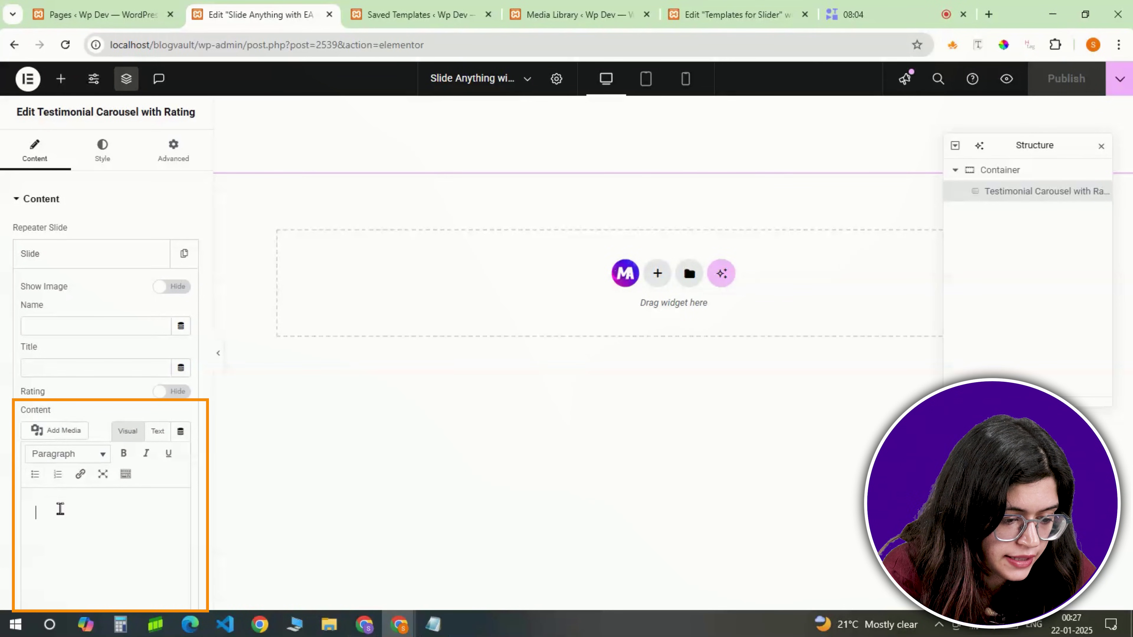
Step: Paste the saved template shortcode into the slide and show and move one slide per step
type("[elementor-template id=\"2556\"]")
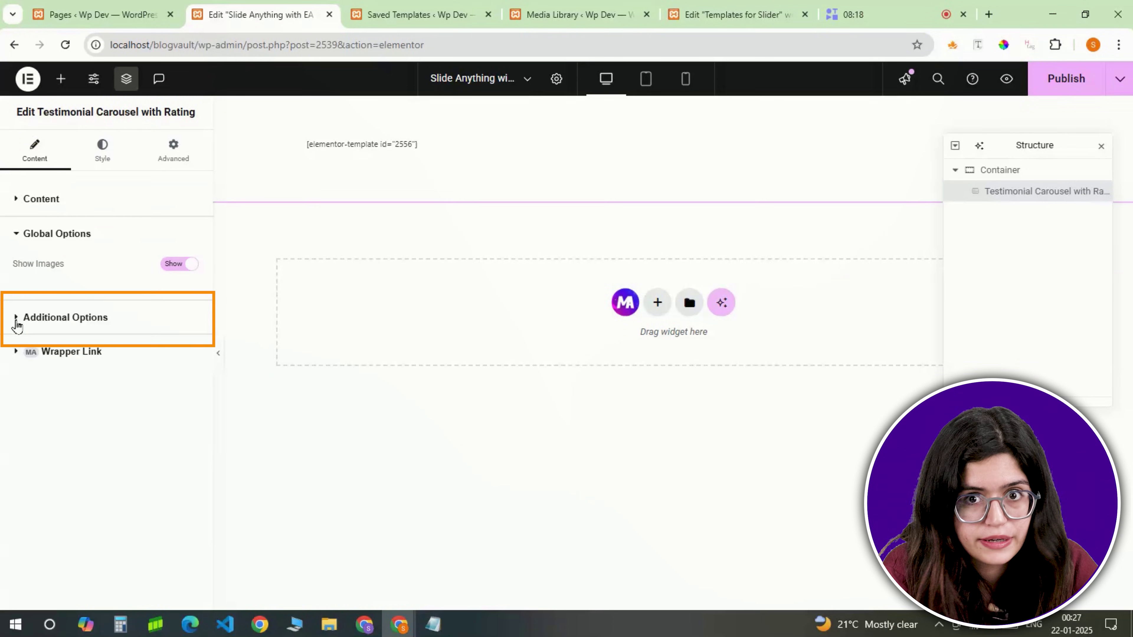
left_click(14, 317)
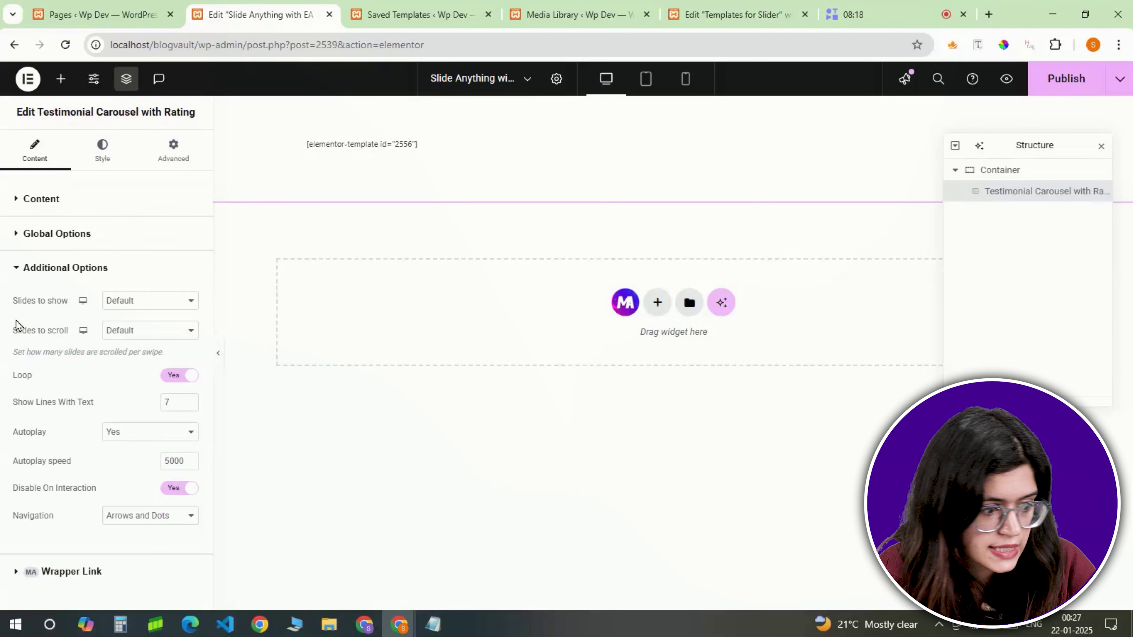
left_click(130, 313)
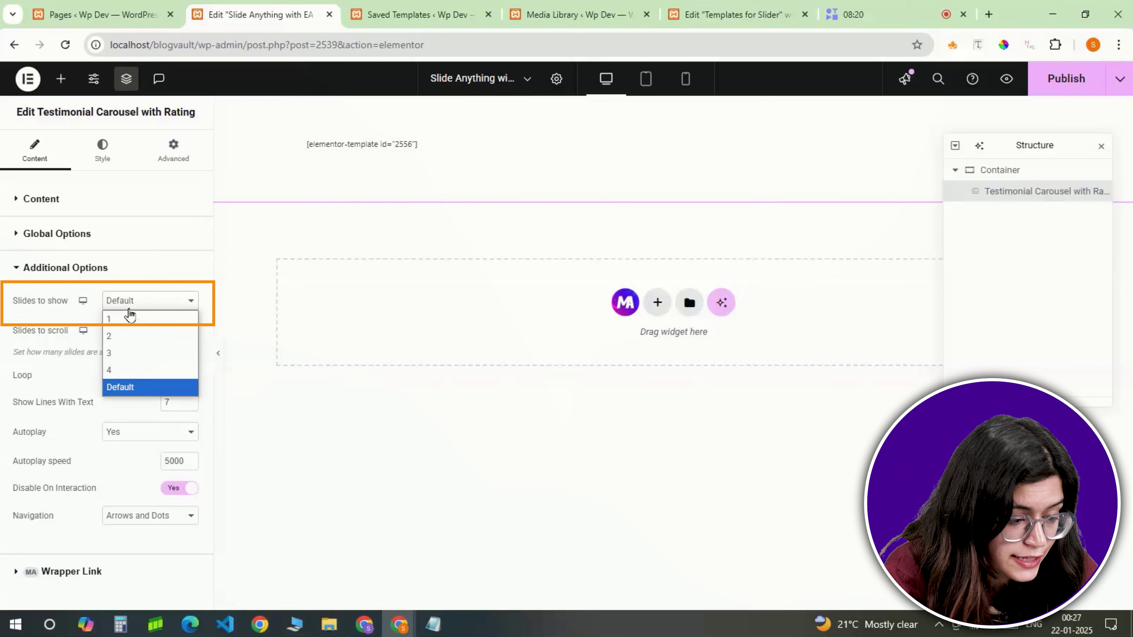
left_click(130, 318)
left_click(145, 330)
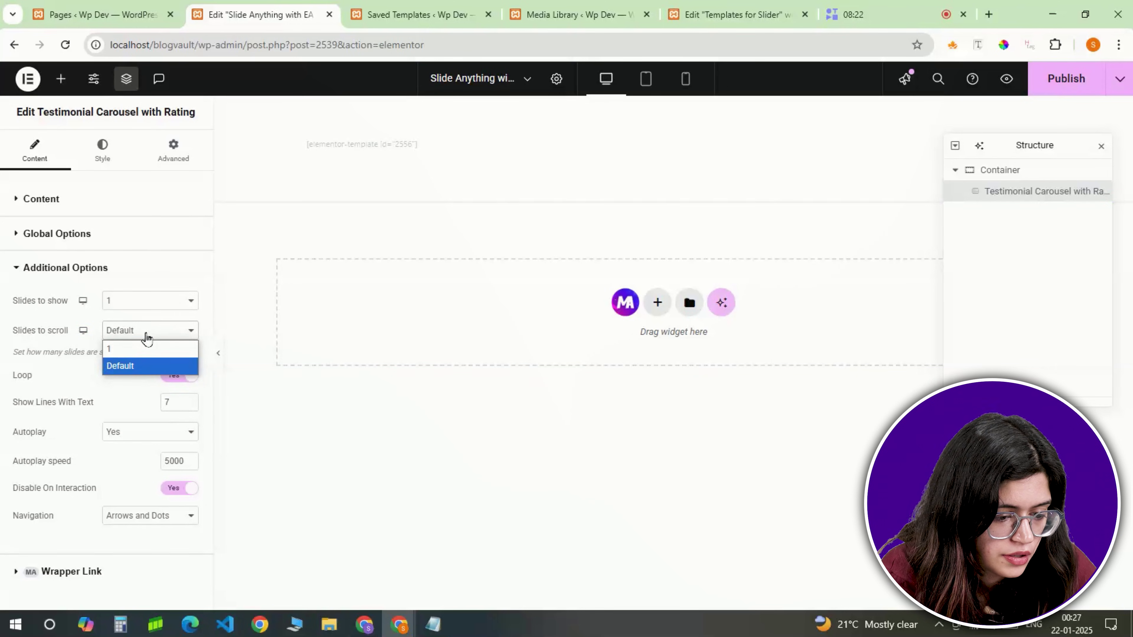
left_click(146, 347)
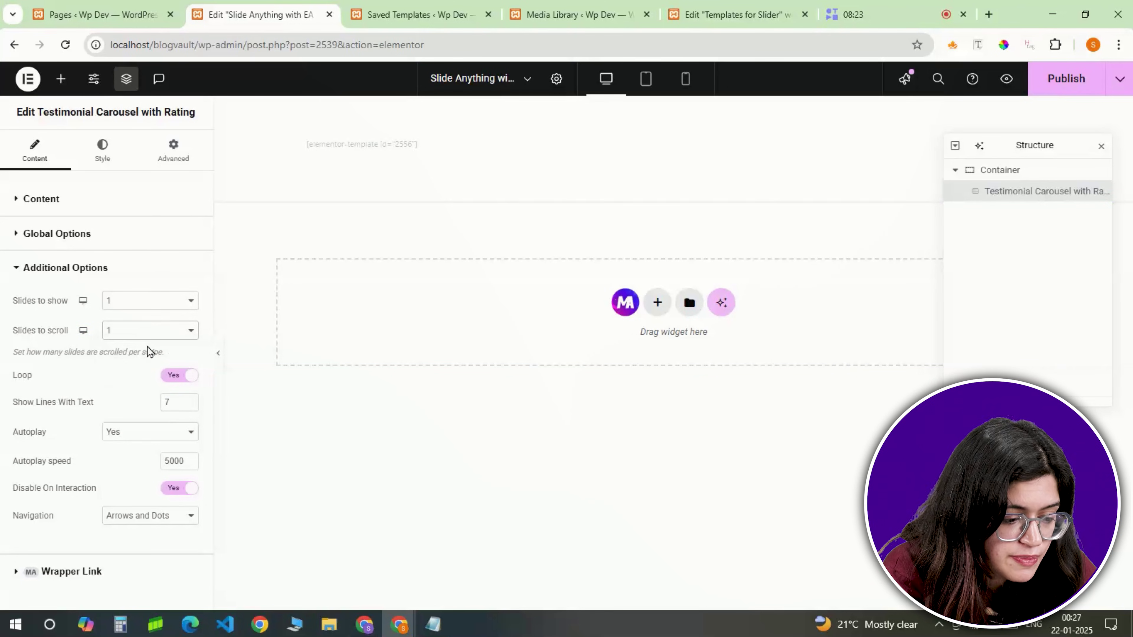
Step: Empty the Show Lines With Text value and set carousel navigation to Dots only
double_click(163, 403)
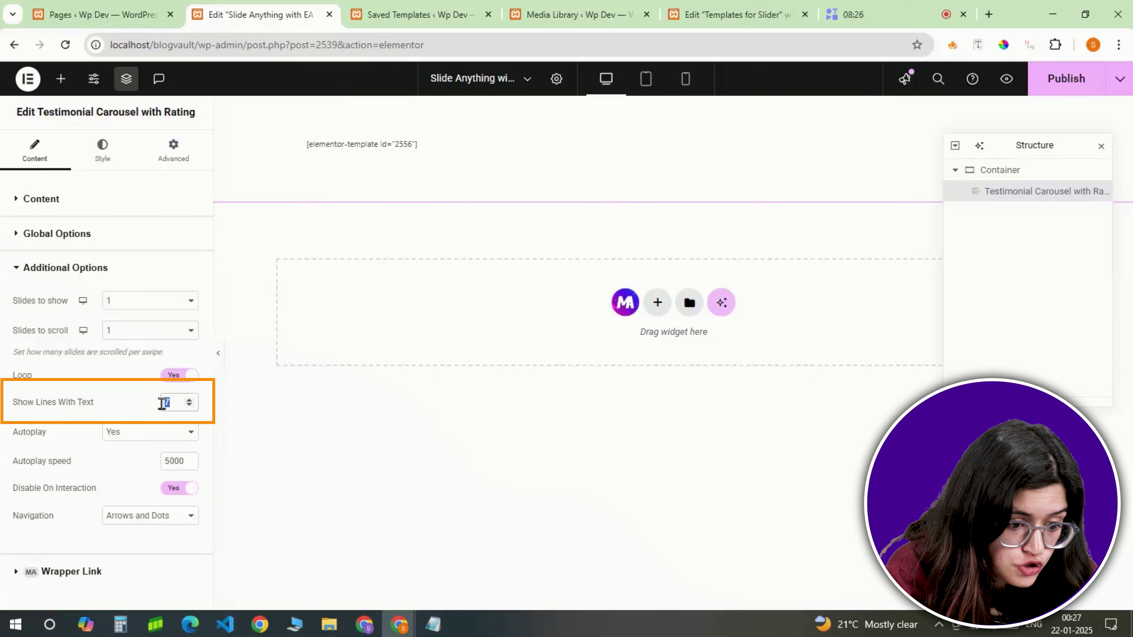
key("BackSpace")
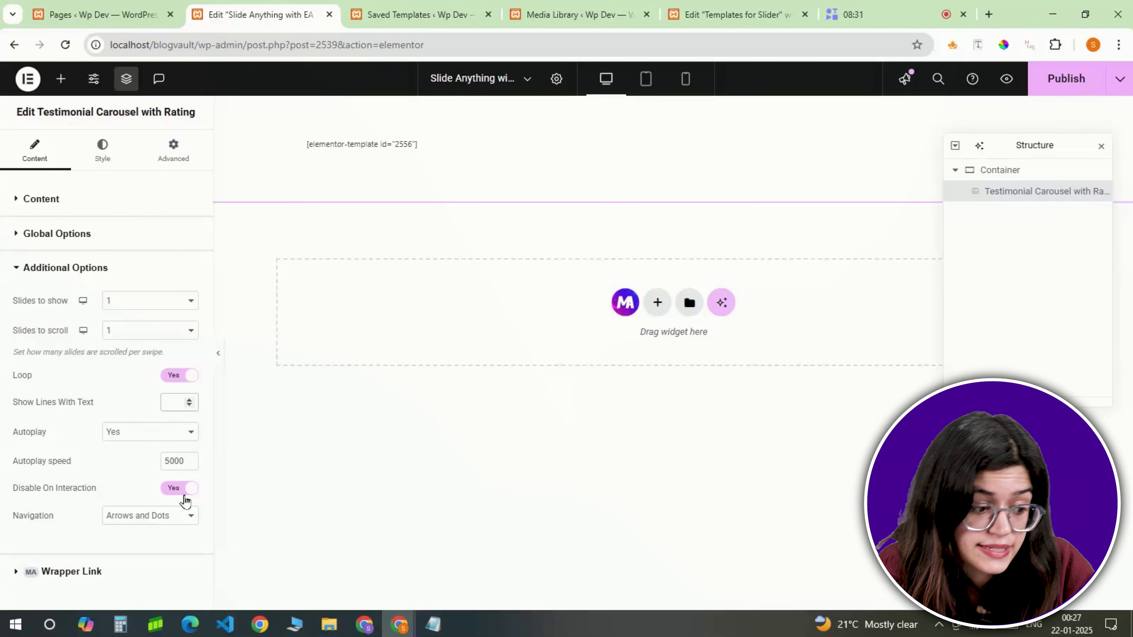
left_click(167, 522)
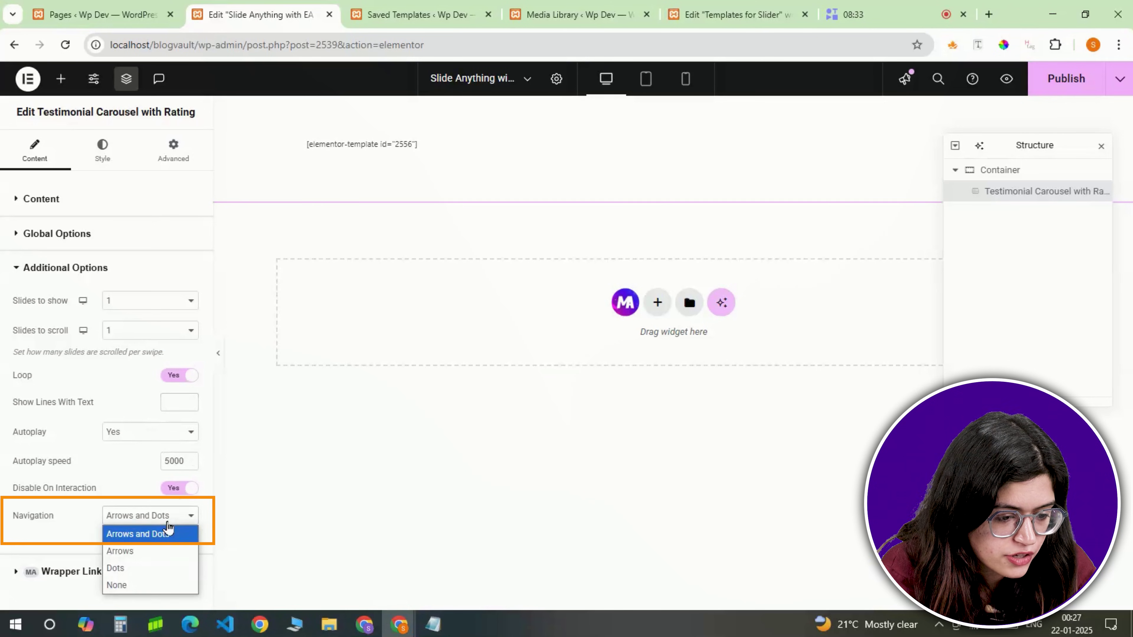
left_click(151, 568)
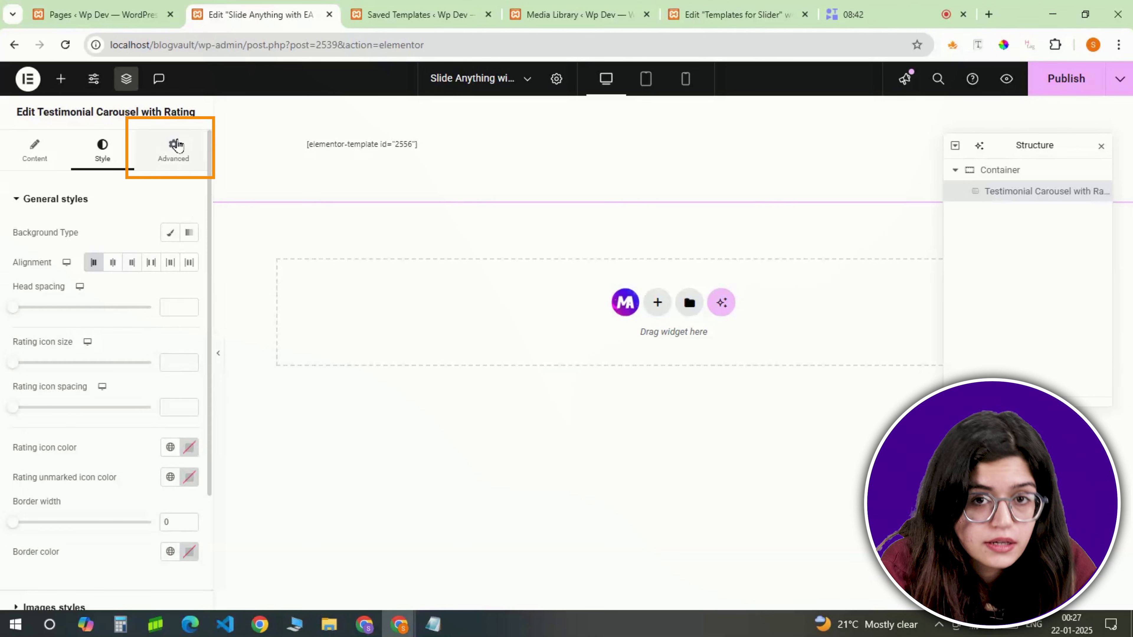
left_click(173, 149)
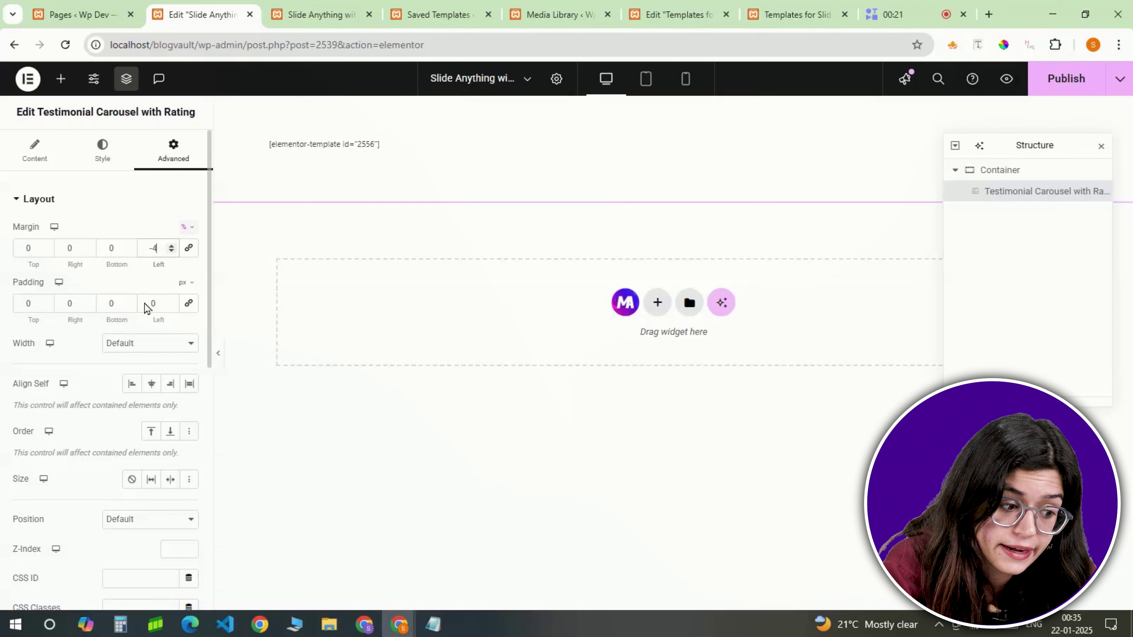
Step: In the carousel's Navigation styles, change Arrows position from Outside to Inside
scroll(144, 373, "down", 3)
scroll(144, 373, "up", 3)
left_click(101, 151)
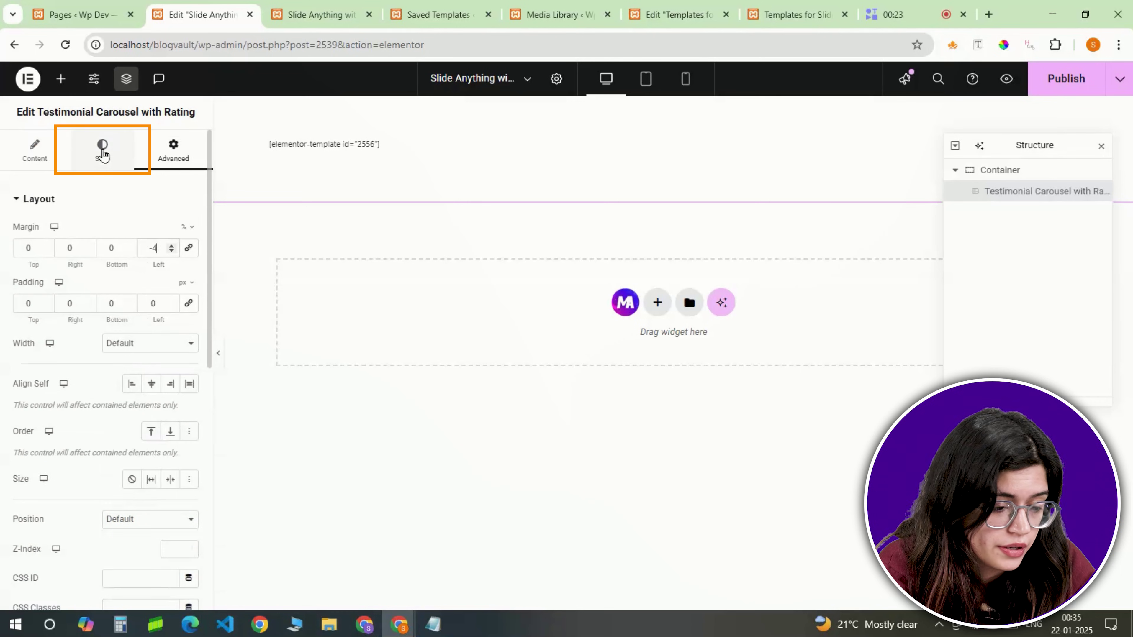
scroll(114, 335, "down", 2)
scroll(113, 357, "down", 2)
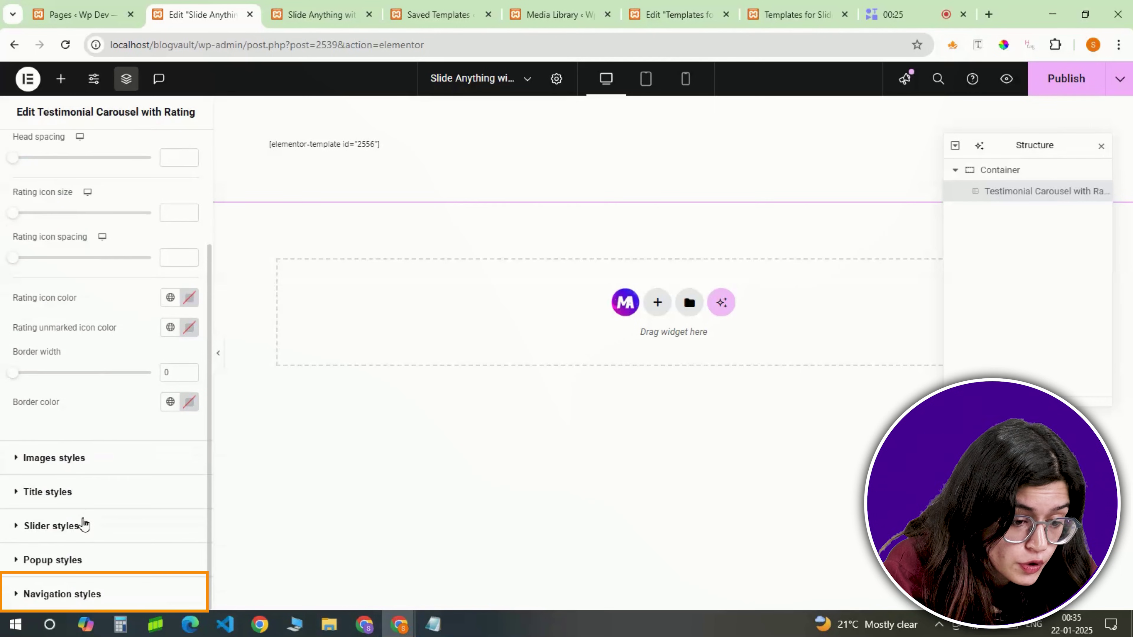
left_click(87, 595)
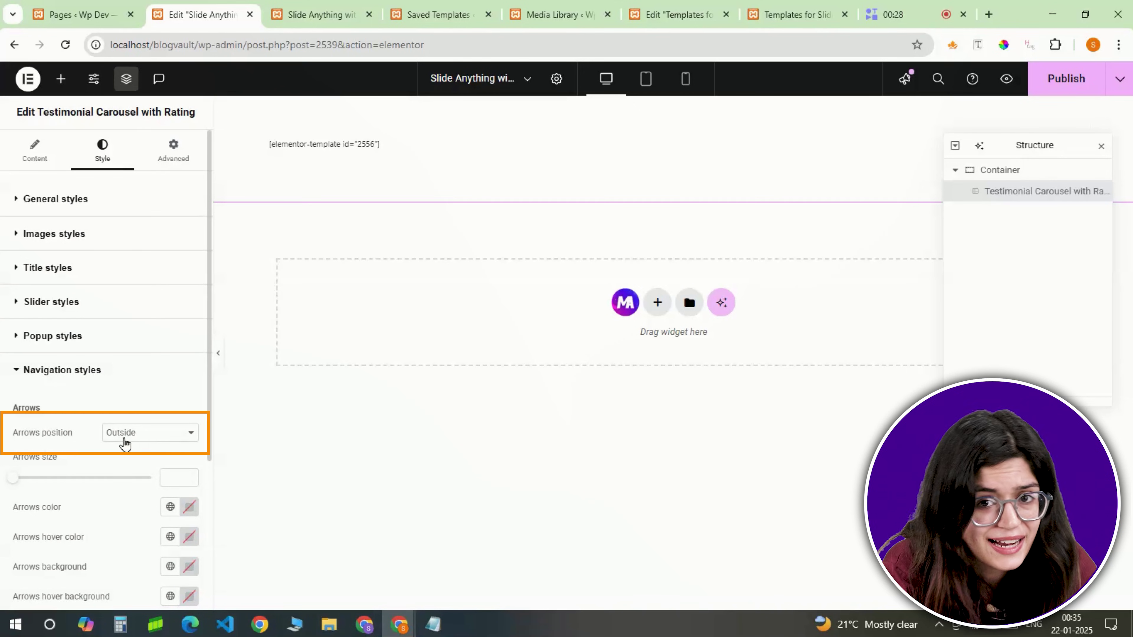
left_click(121, 440)
left_click(130, 459)
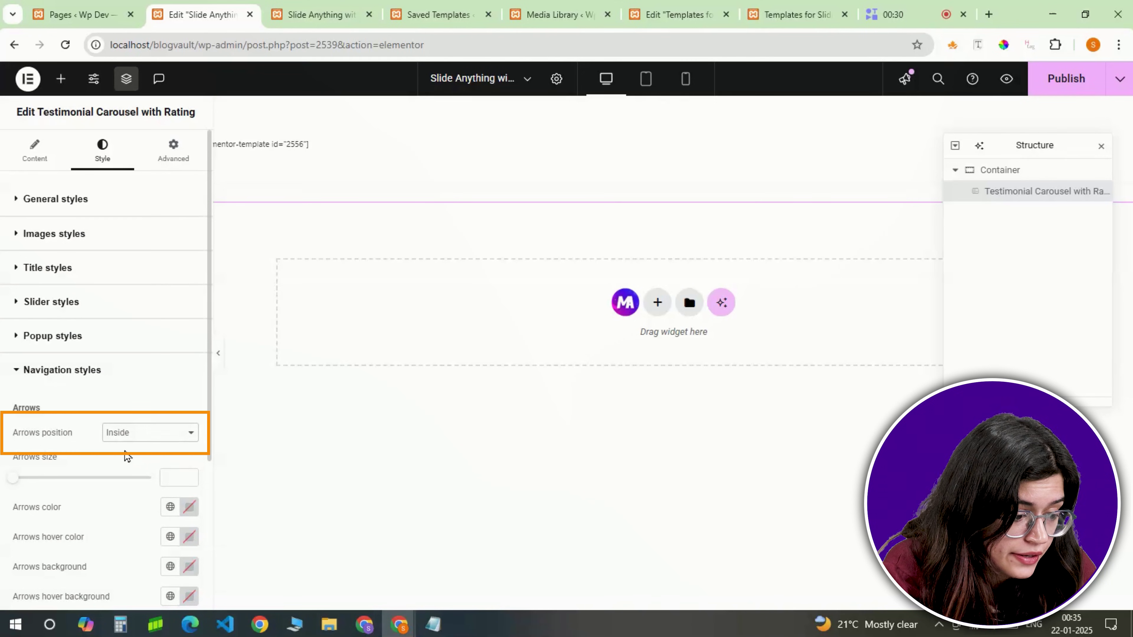
scroll(156, 535, "down", 5)
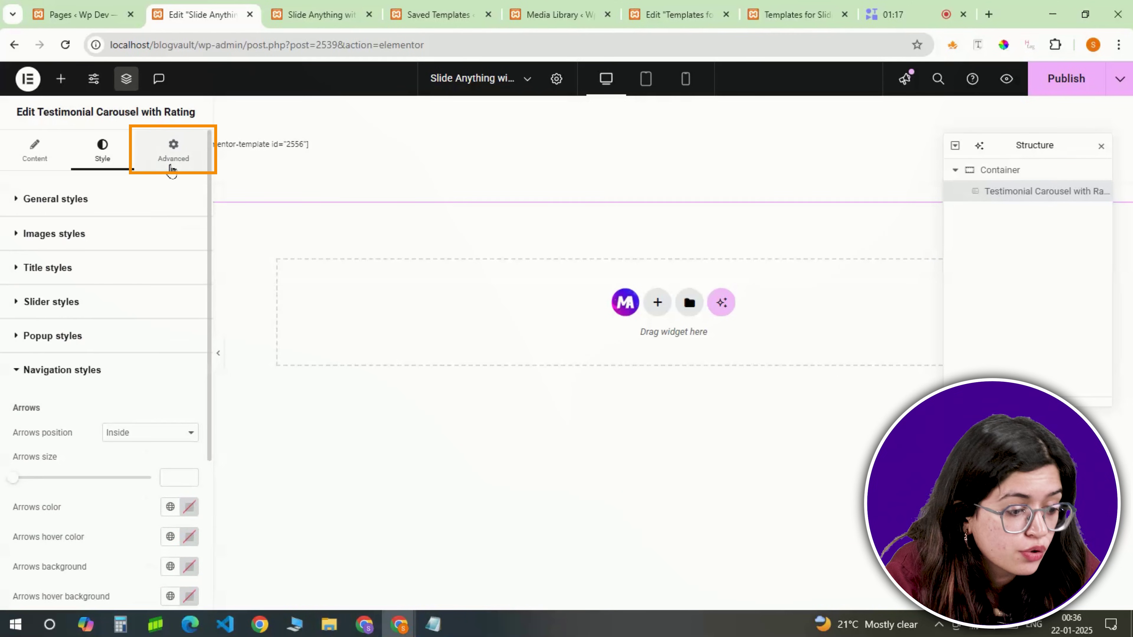
left_click(172, 168)
Step: Add custom CSS placing .swiper-pagination absolutely at bottom 20% and left -38%
scroll(140, 349, "down", 8)
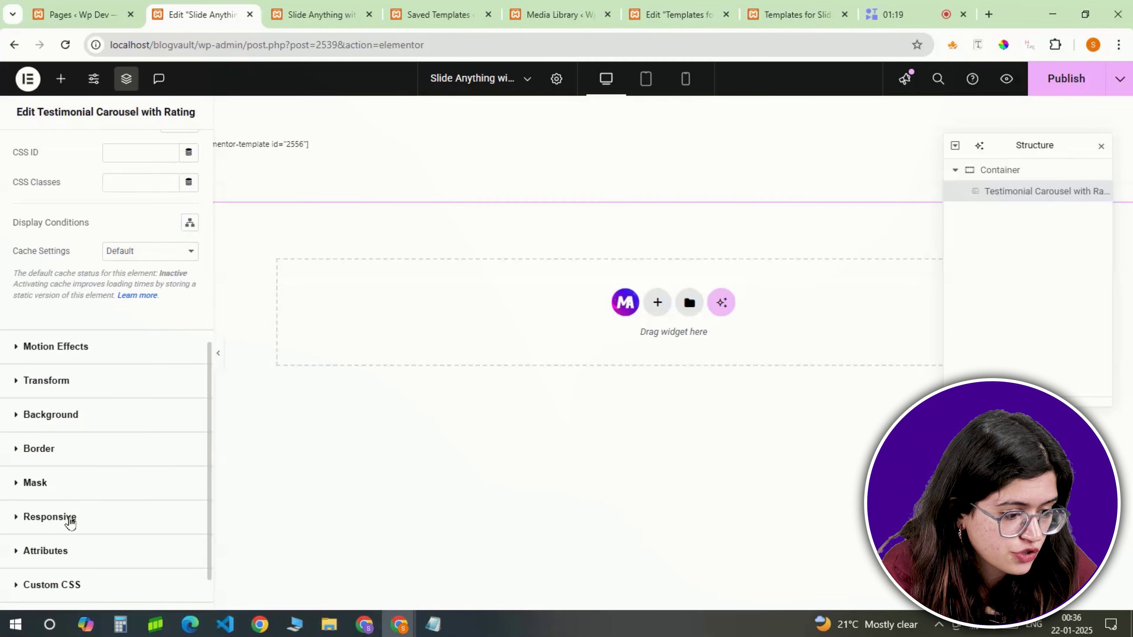
scroll(69, 522, "down", 2)
left_click(56, 536)
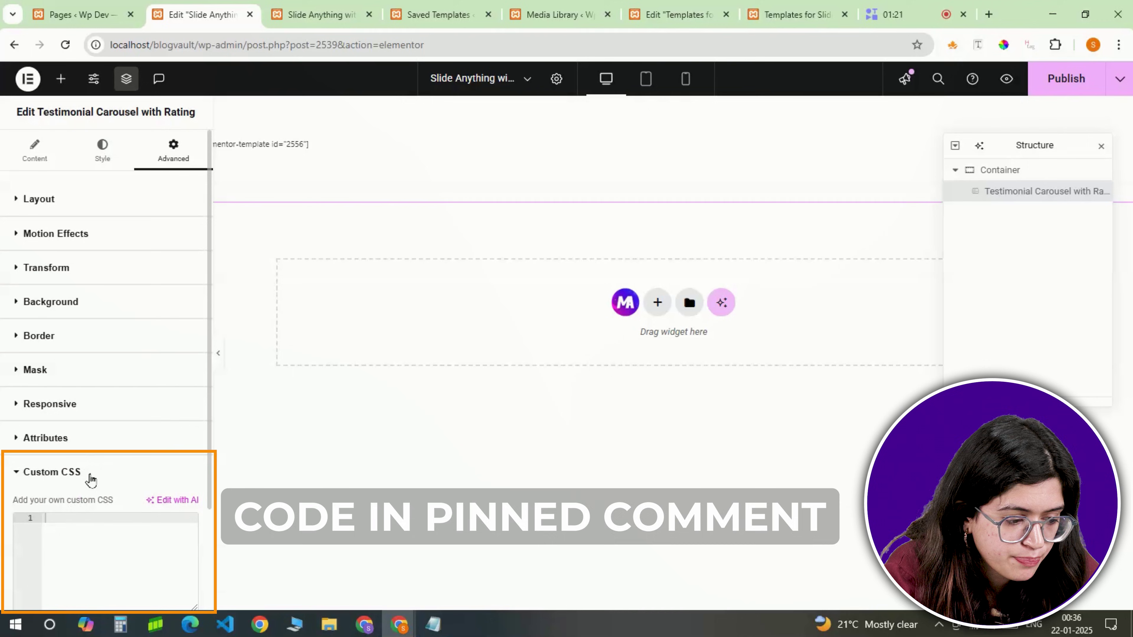
left_click(84, 532)
type("/* Move the swiper pagination dots upwards */ .swiper-pagination {     position:absolute;    bottom: 20% !important;    left: -38% !important;/* Adjust the value as needed */ }")
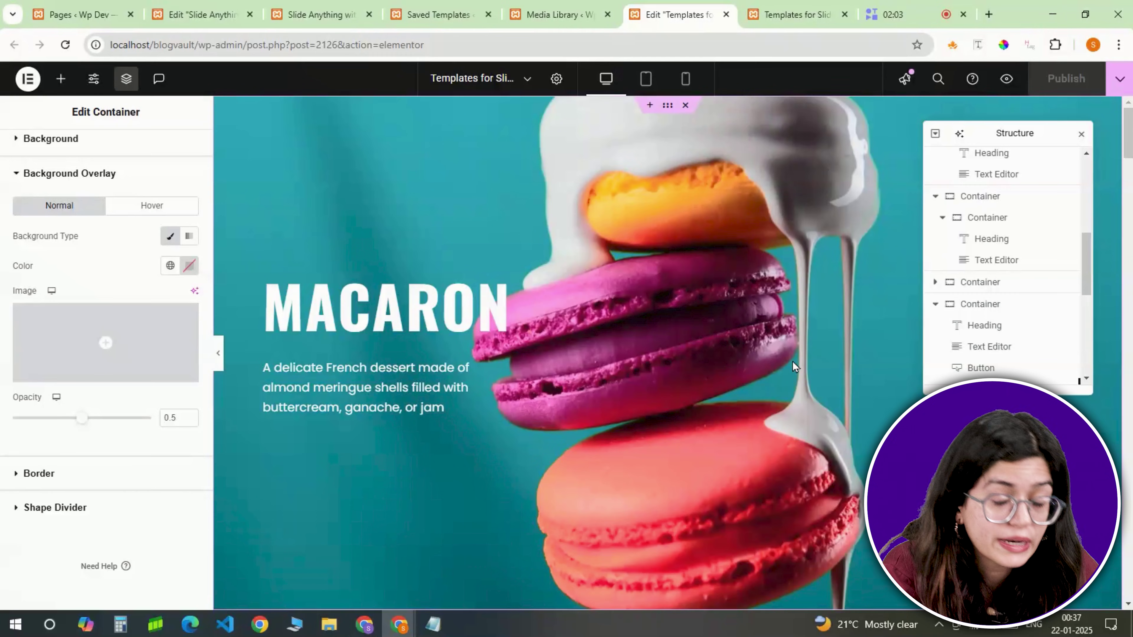
scroll(765, 382, "down", 10)
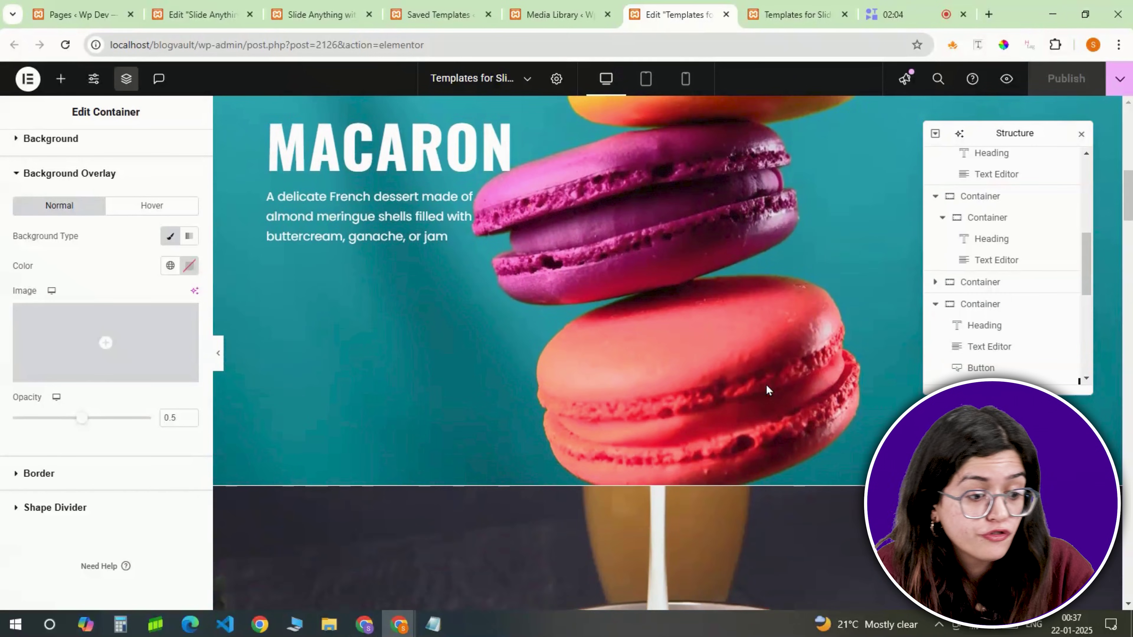
Step: Scroll through the slider templates and bring up a section's Save as Template option
scroll(766, 389, "down", 8)
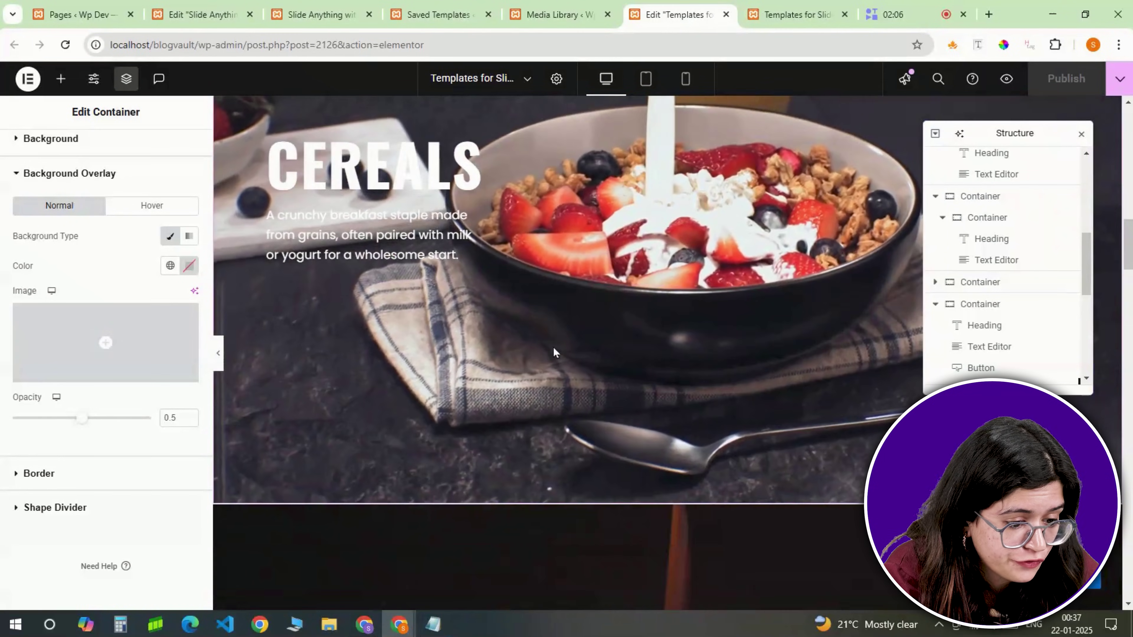
scroll(553, 353, "down", 10)
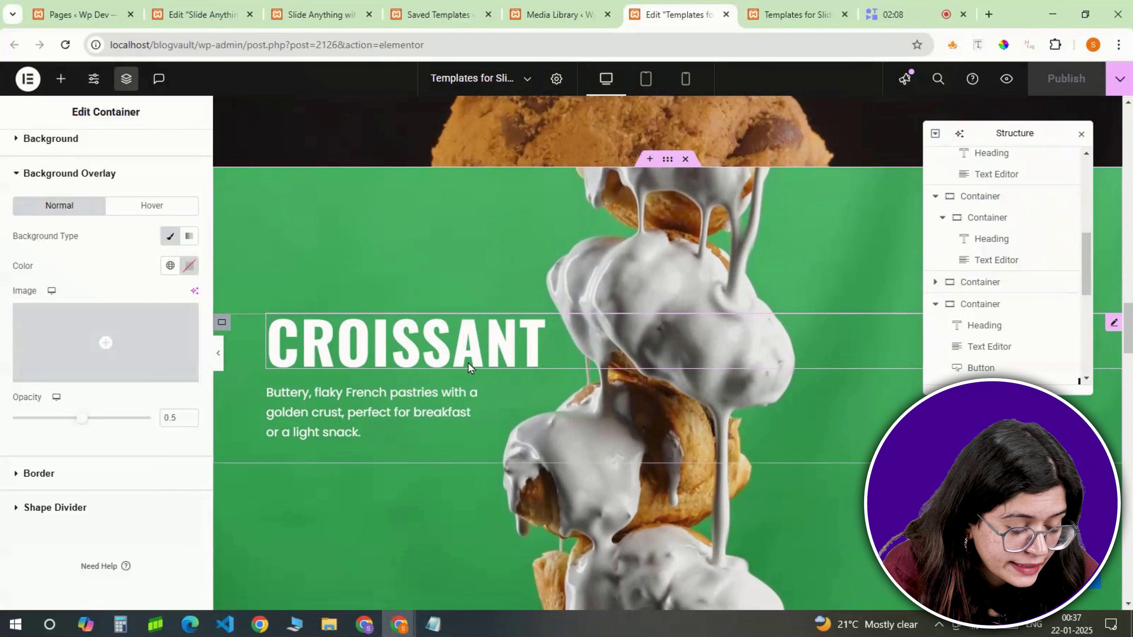
right_click(665, 166)
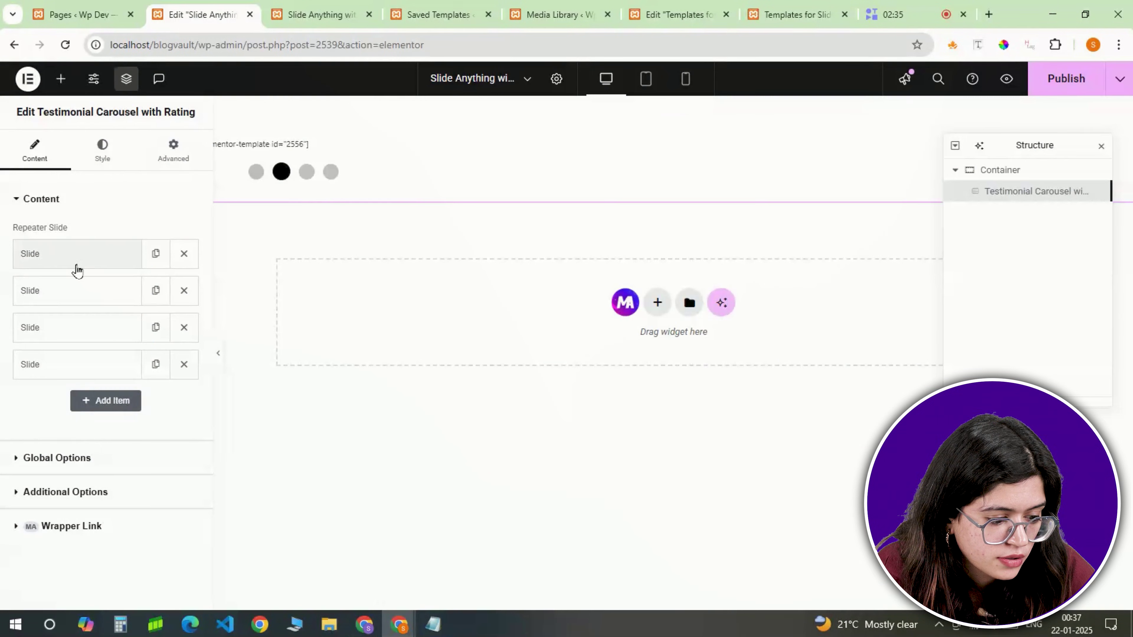
Step: Paste template 2487's shortcode into the first slide, publish, and open the page preview
left_click(76, 266)
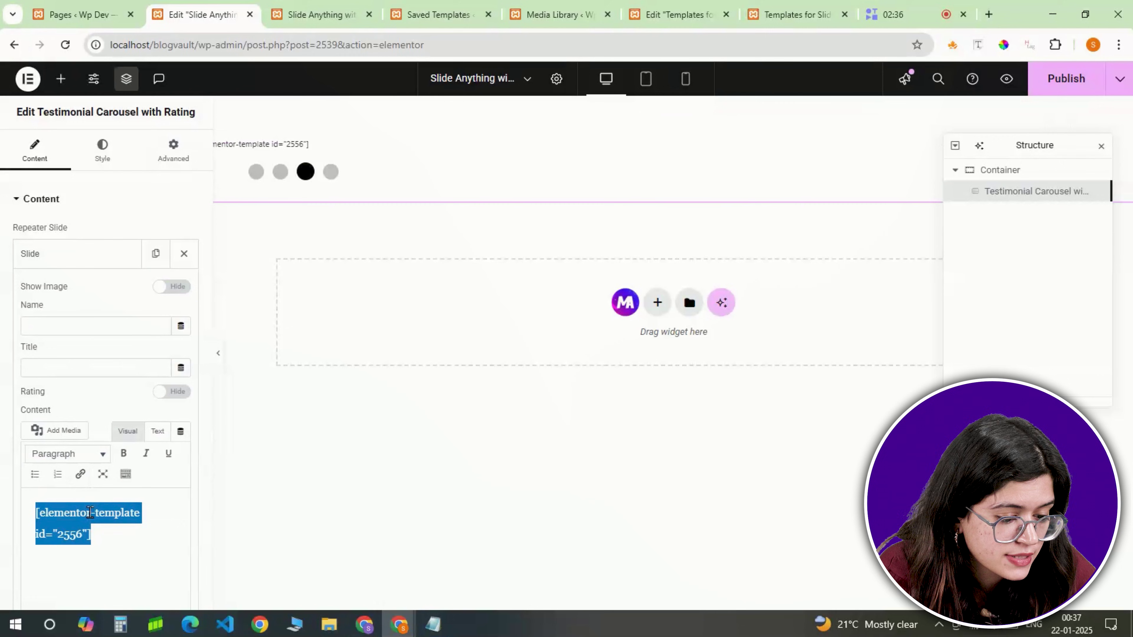
type("[elementor-template id=\"2487\"]")
triple_click(106, 535)
left_click(109, 519)
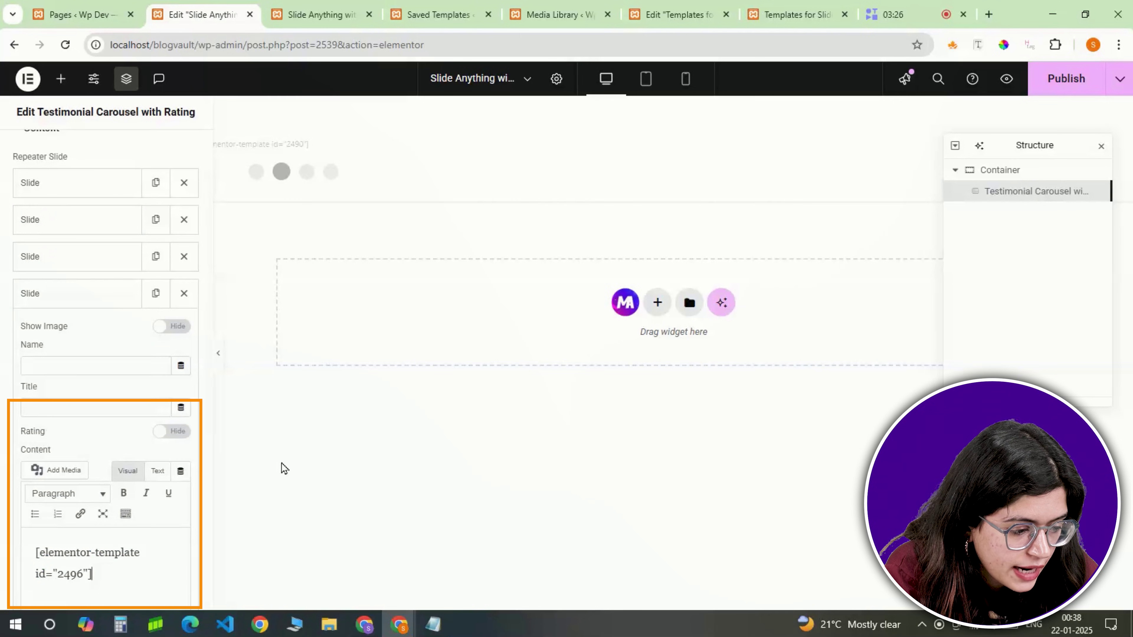
left_click(1049, 93)
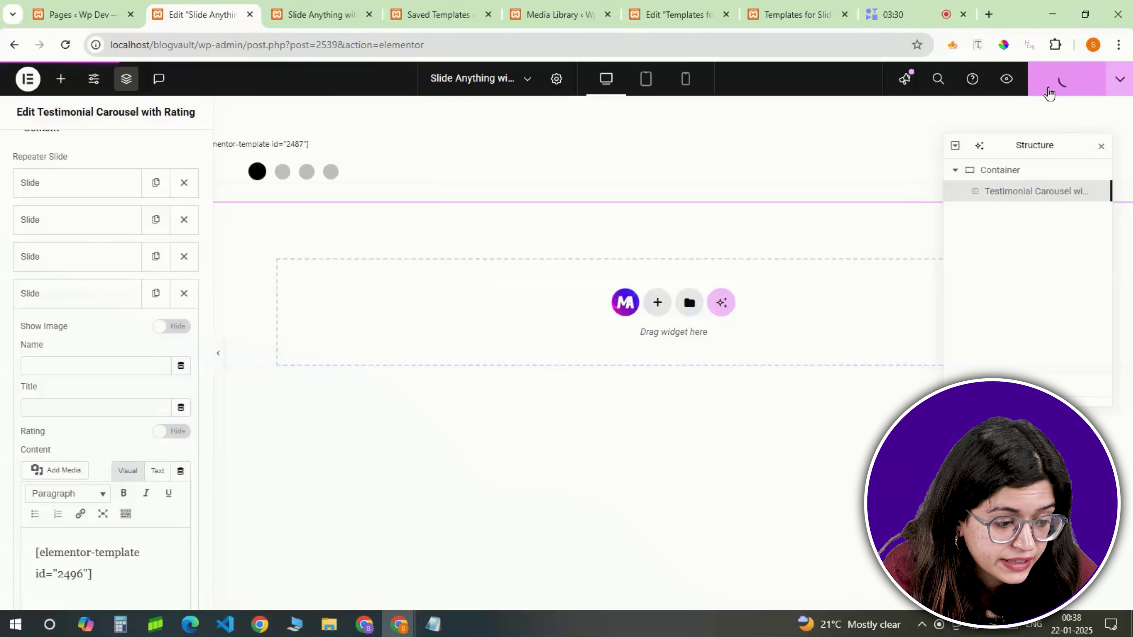
left_click(1006, 79)
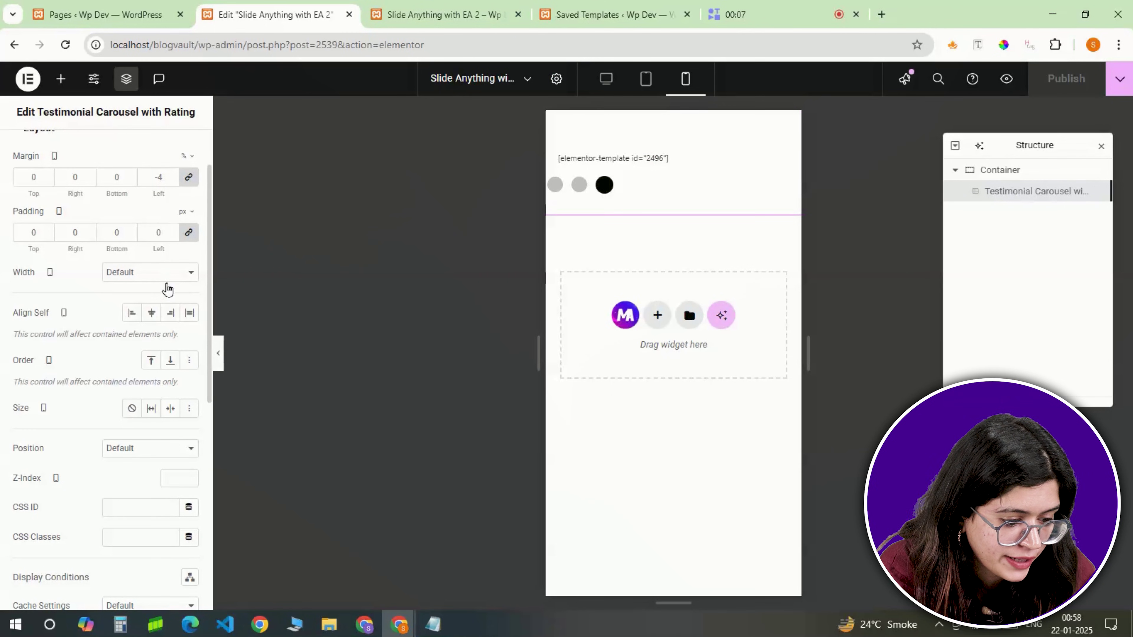
Step: For mobile, set the container's extra min width to 121 vw and left margin to -13
scroll(163, 322, "down", 8)
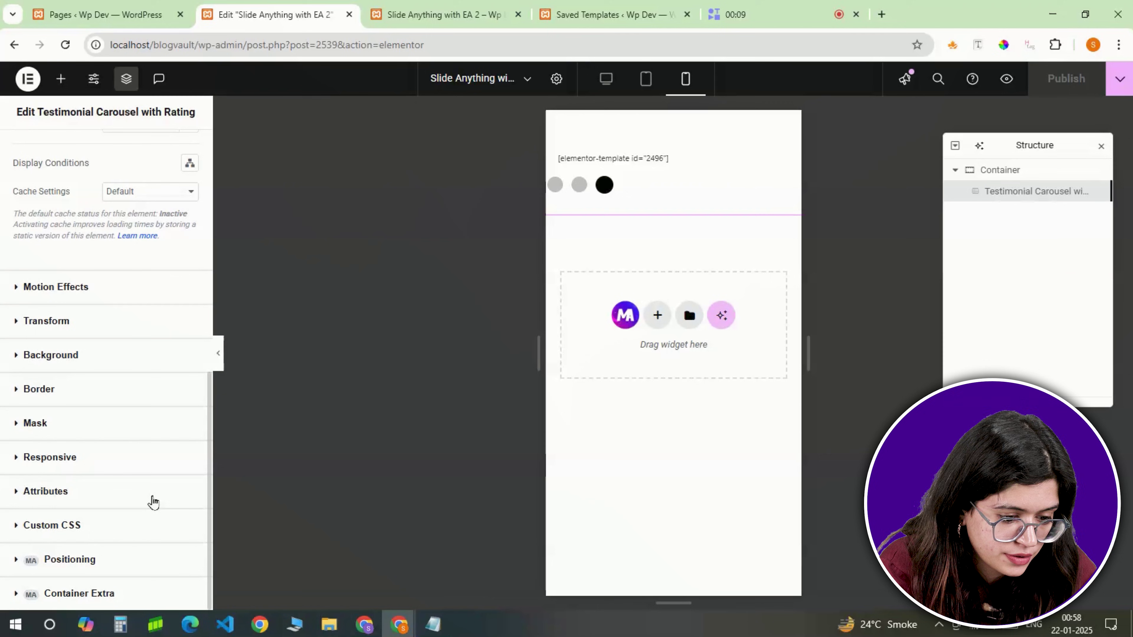
left_click(136, 602)
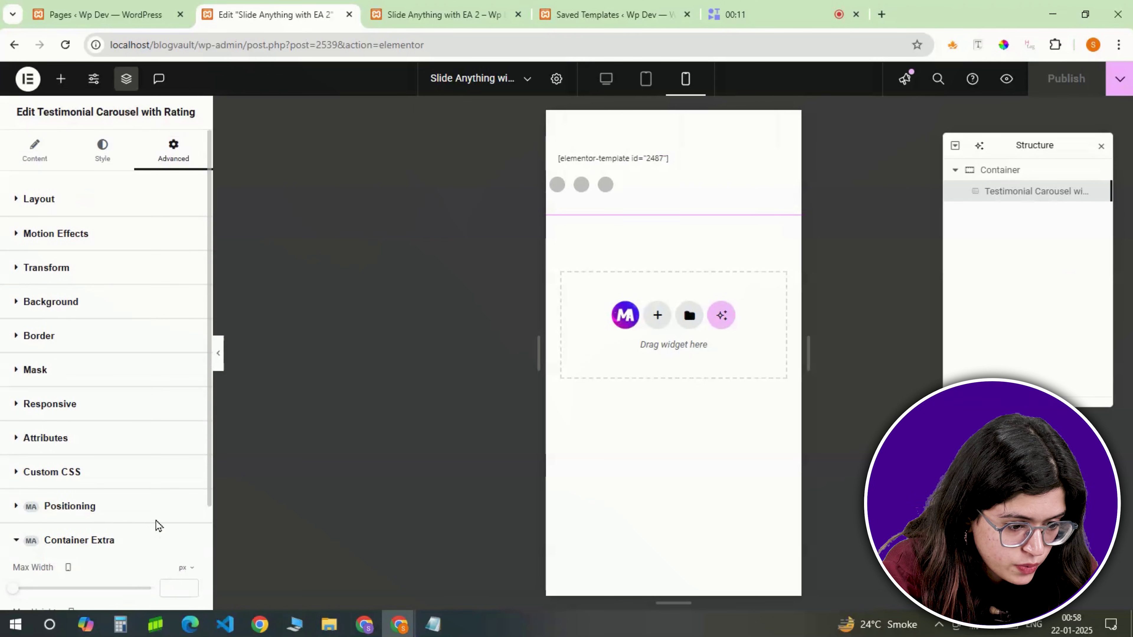
scroll(157, 525, "down", 3)
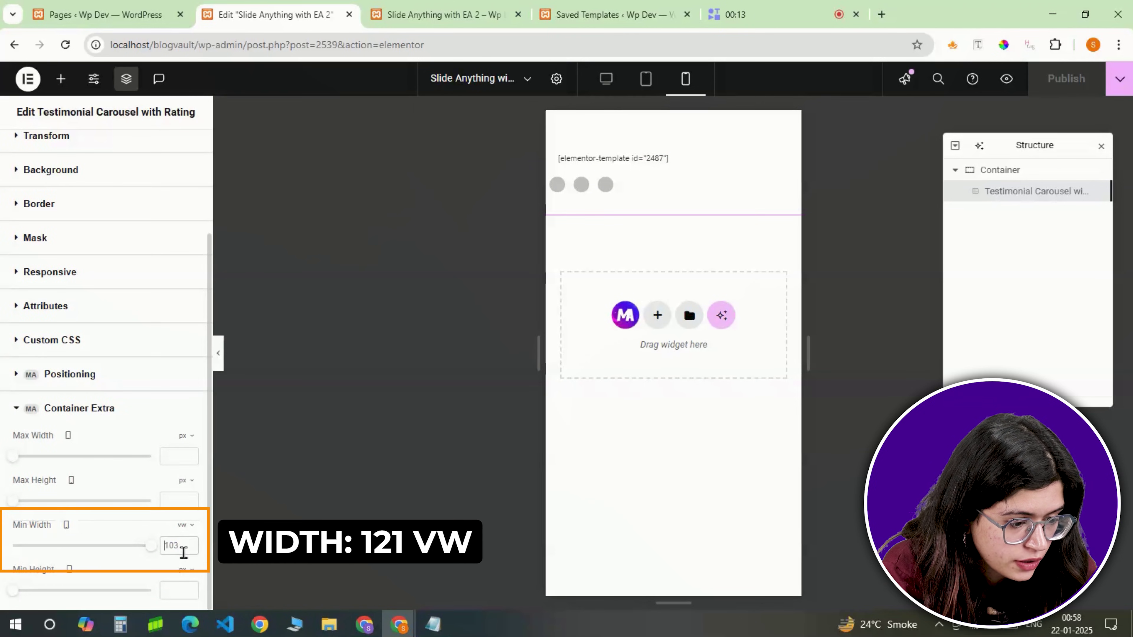
type("121")
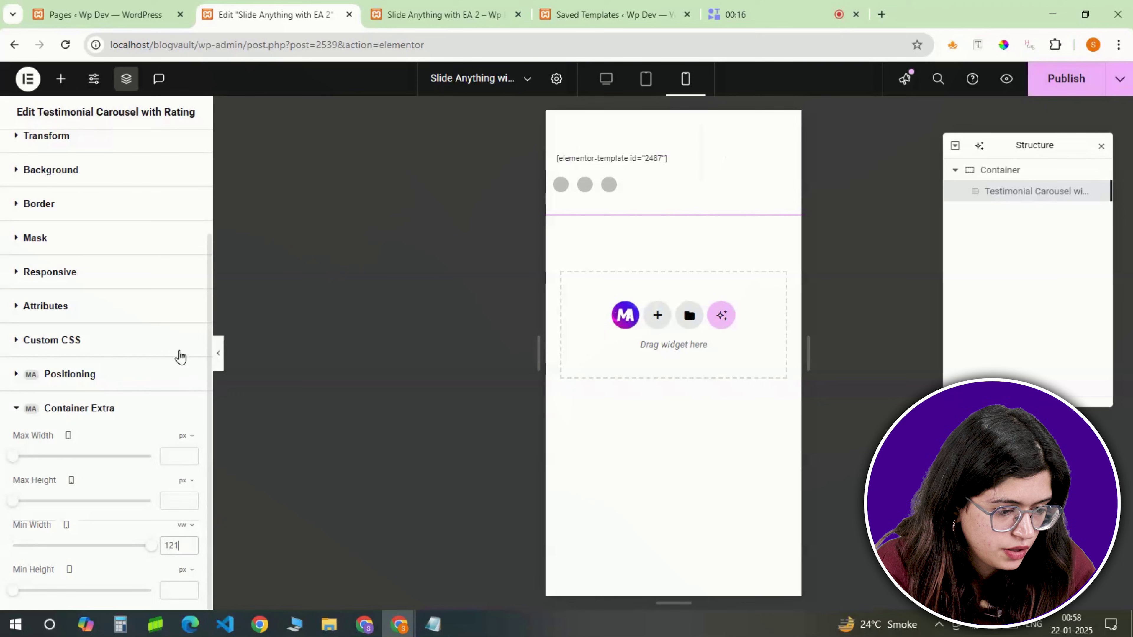
scroll(174, 340, "up", 3)
left_click(106, 197)
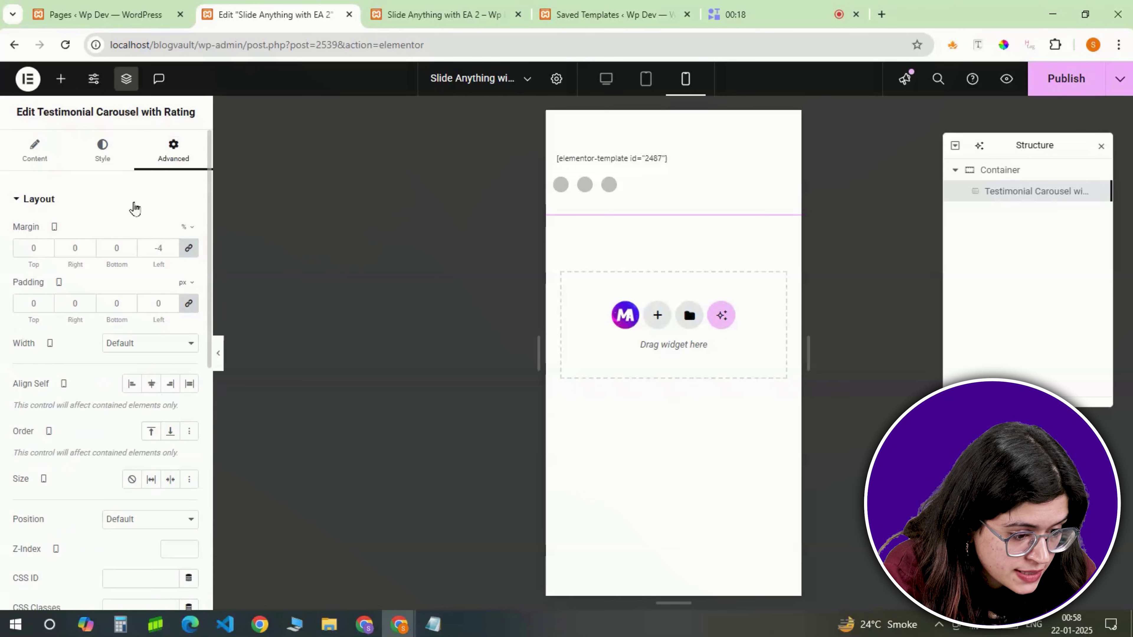
left_click(153, 248)
type("-13")
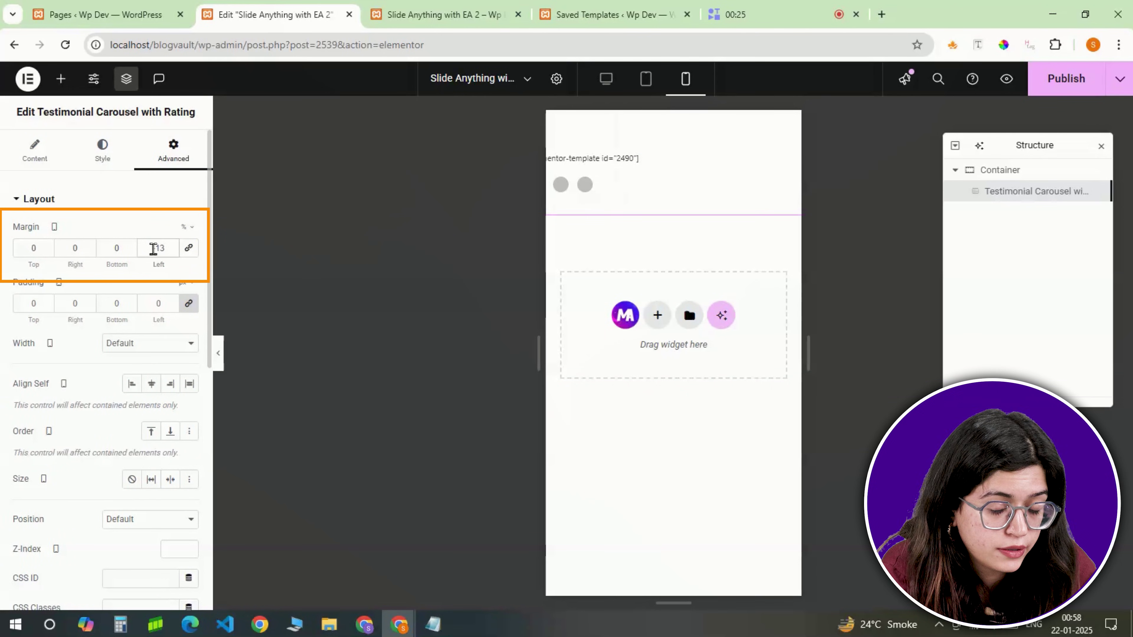
scroll(126, 392, "down", 10)
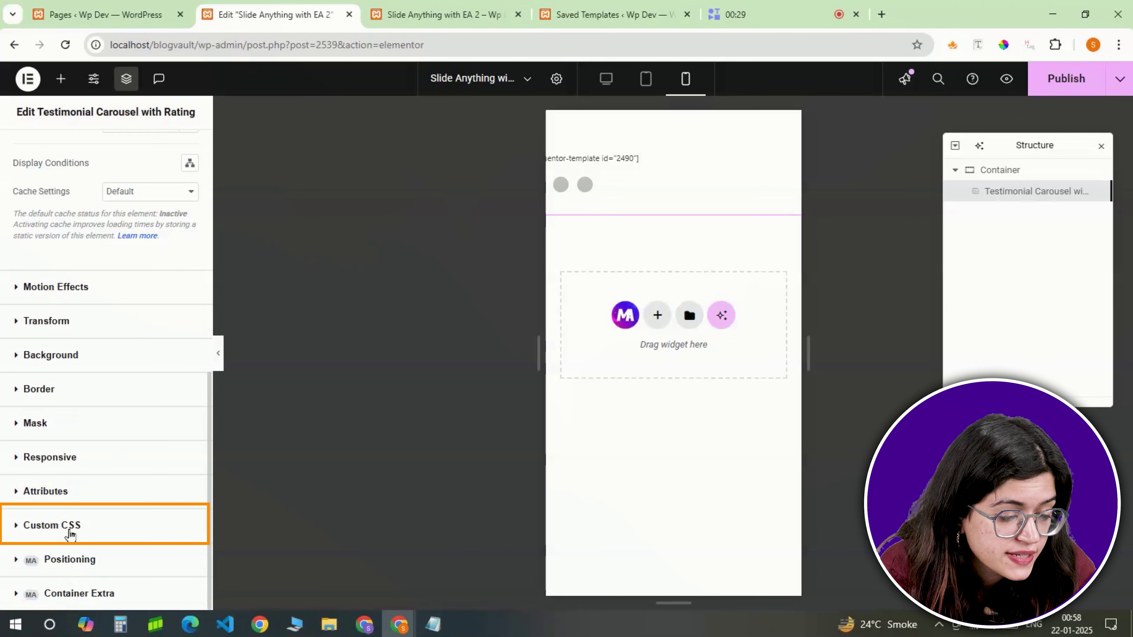
left_click(69, 533)
right_click(130, 481)
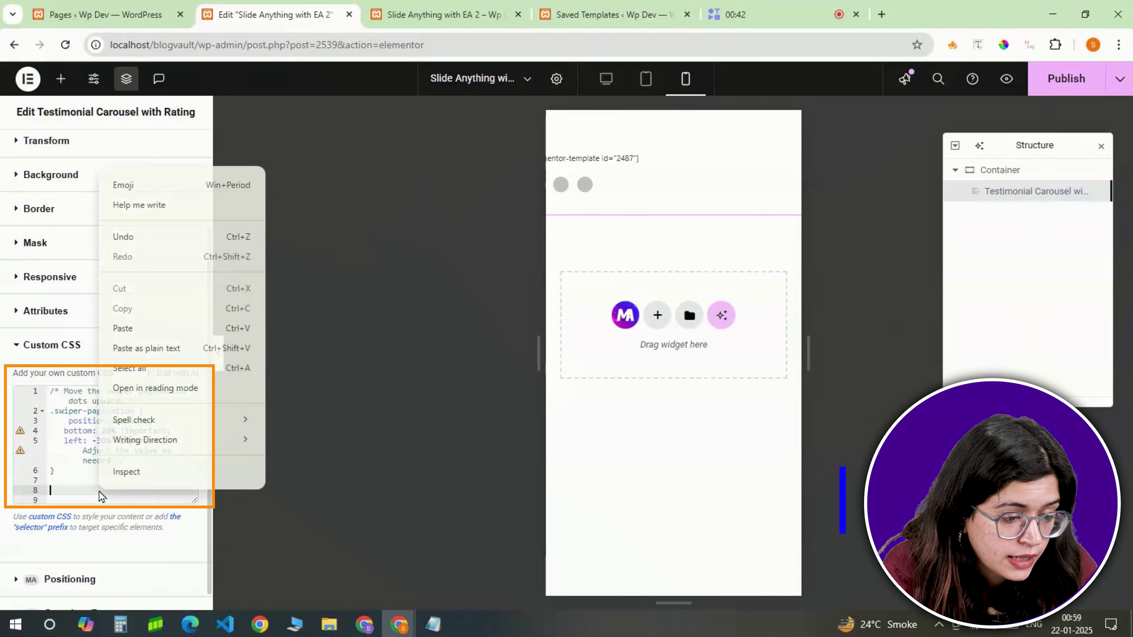
left_click(133, 333)
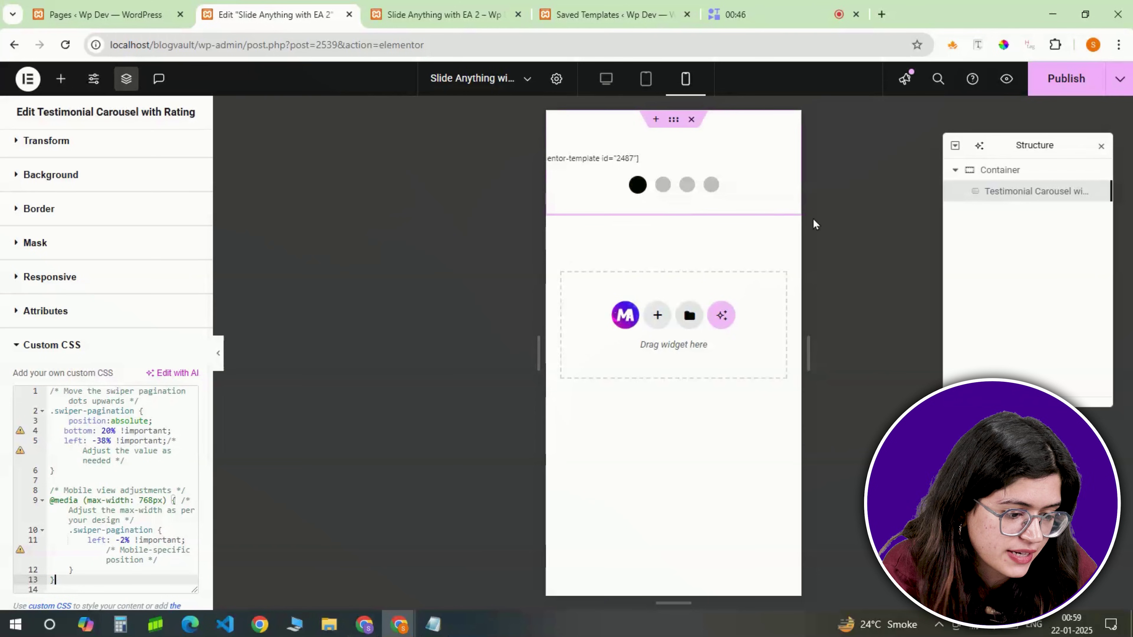
left_click(1061, 80)
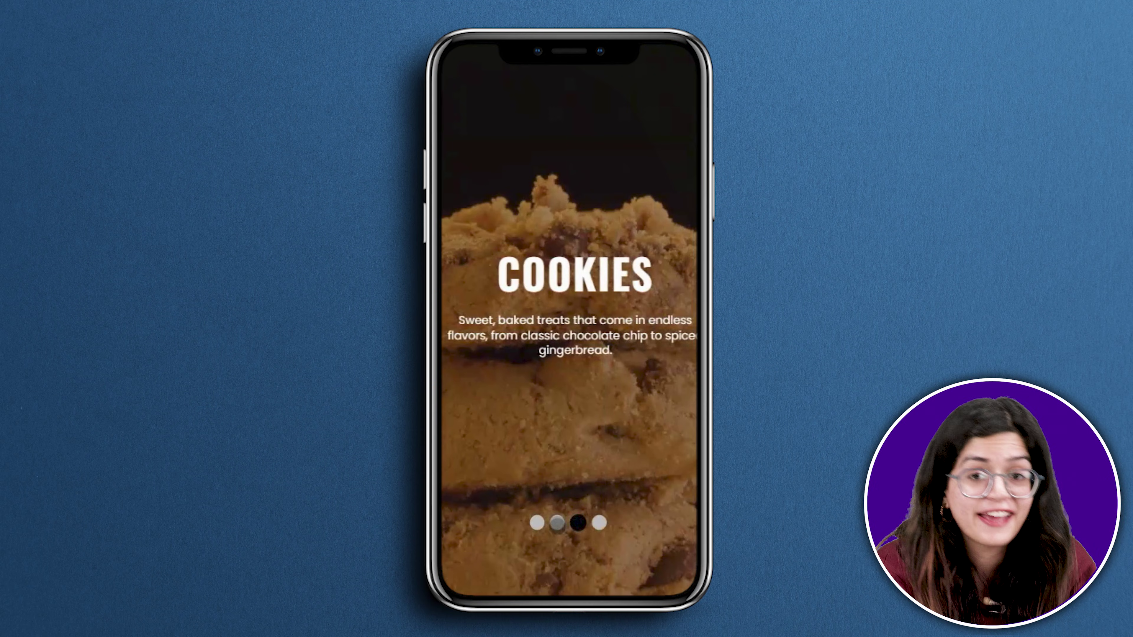